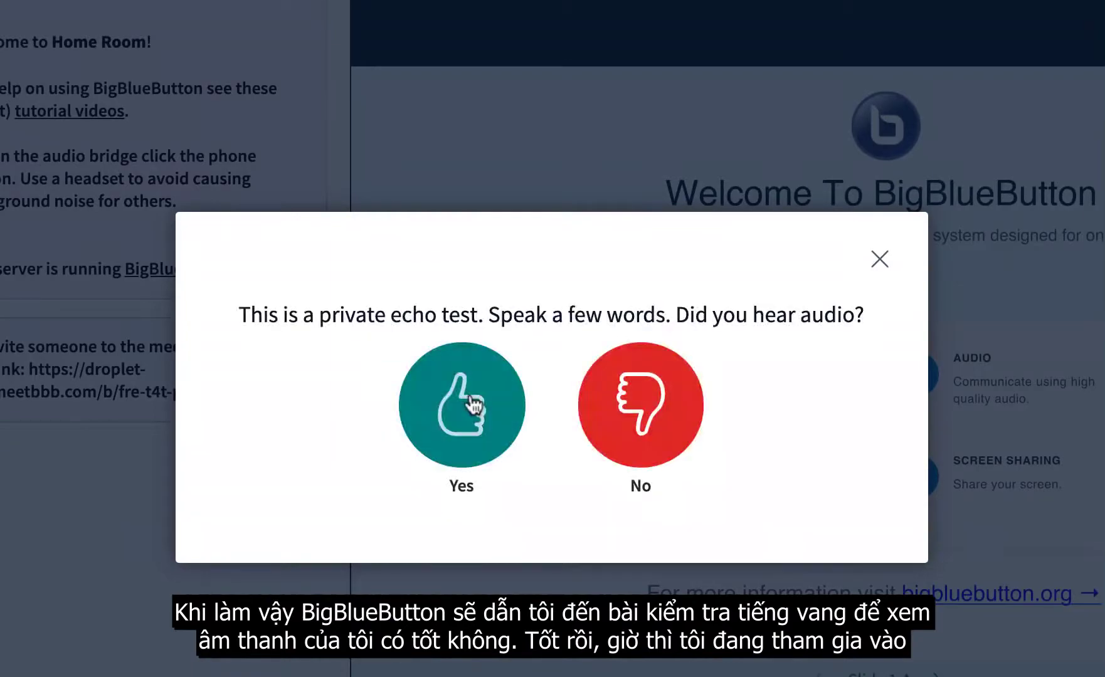
- Confirm in the private echo test that the audio can be heard
{"action": "left_click", "coordinate": [475, 406]}
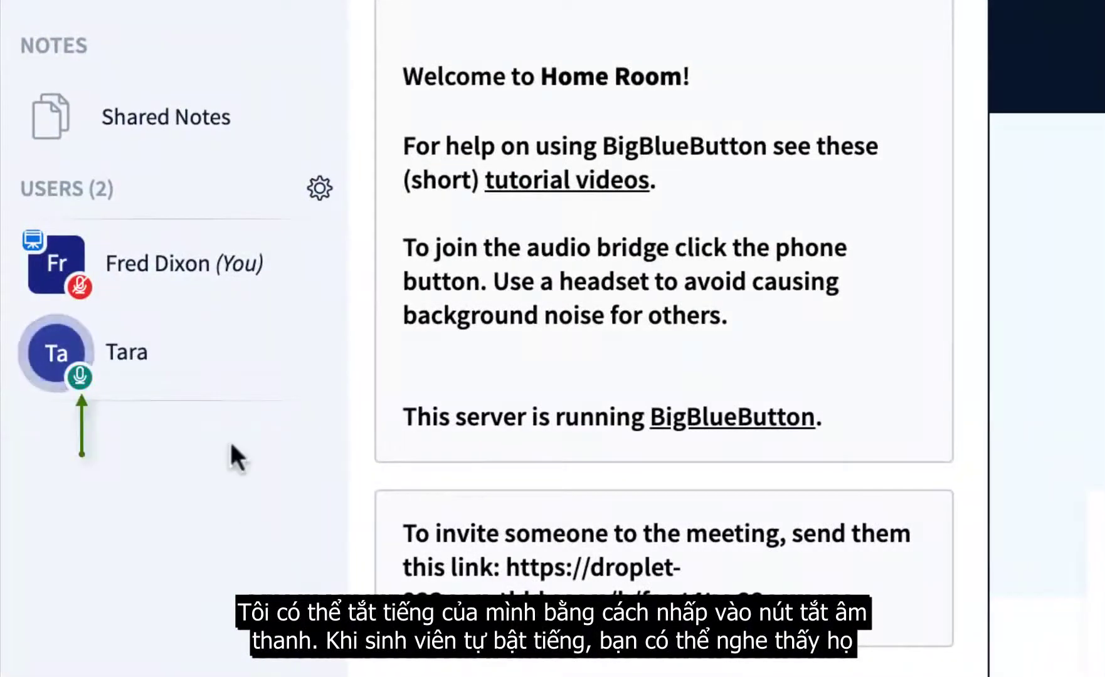
- Mute the student with the open microphone and clear all users' status icons
{"action": "left_click", "coordinate": [167, 363]}
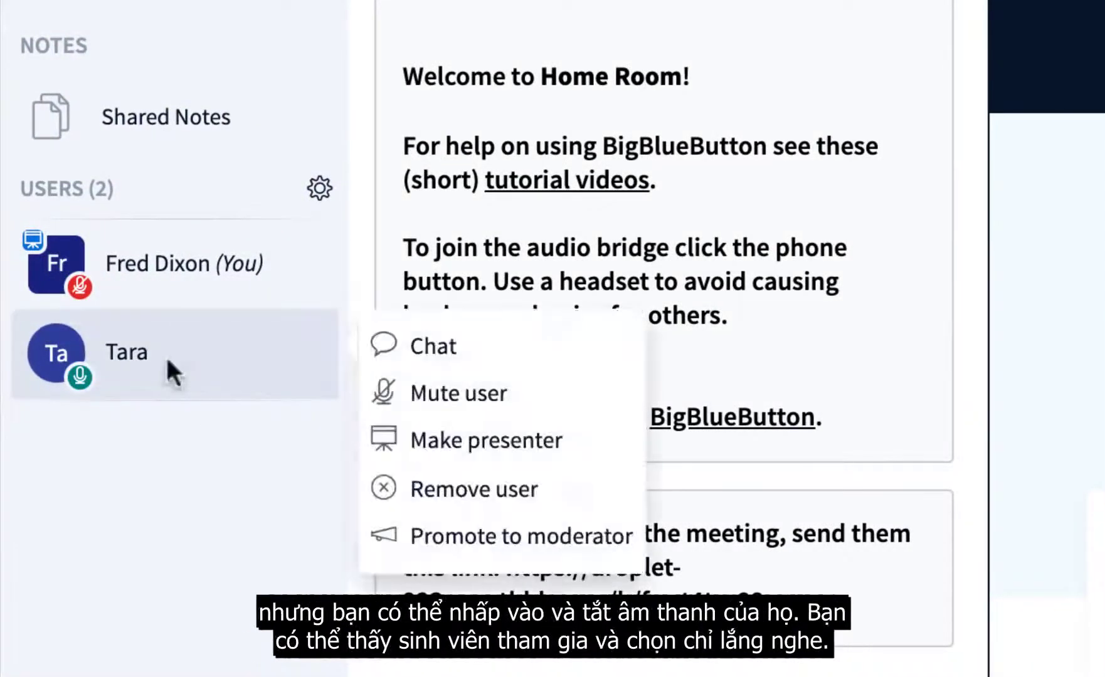
{"action": "left_click", "coordinate": [457, 394]}
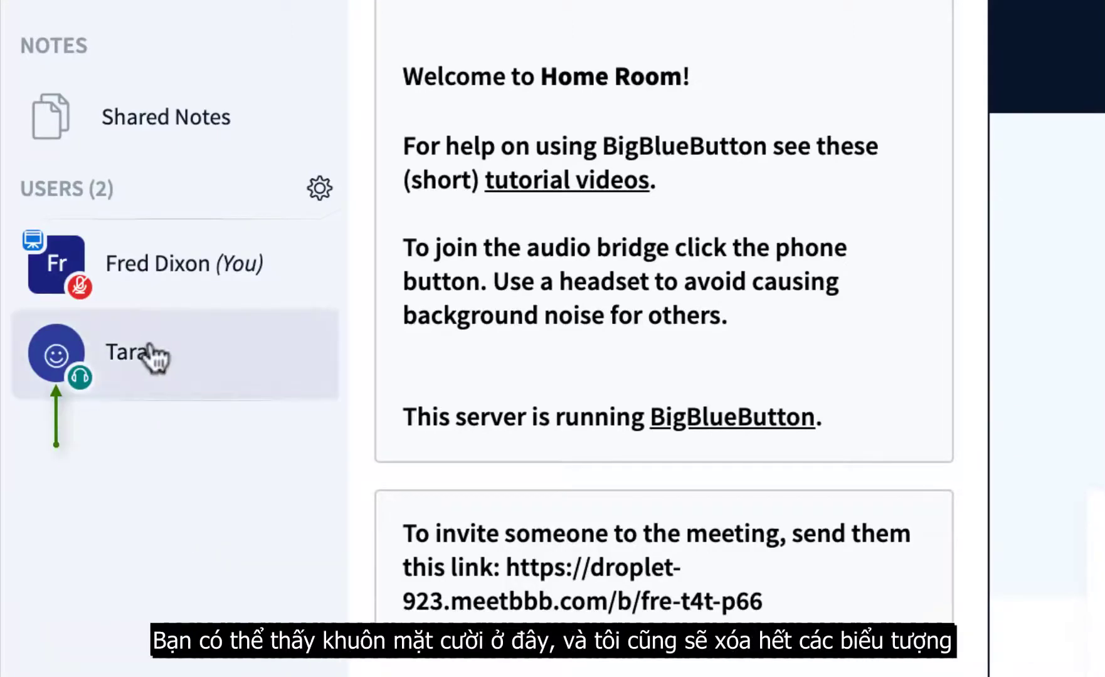
{"action": "left_click", "coordinate": [327, 192]}
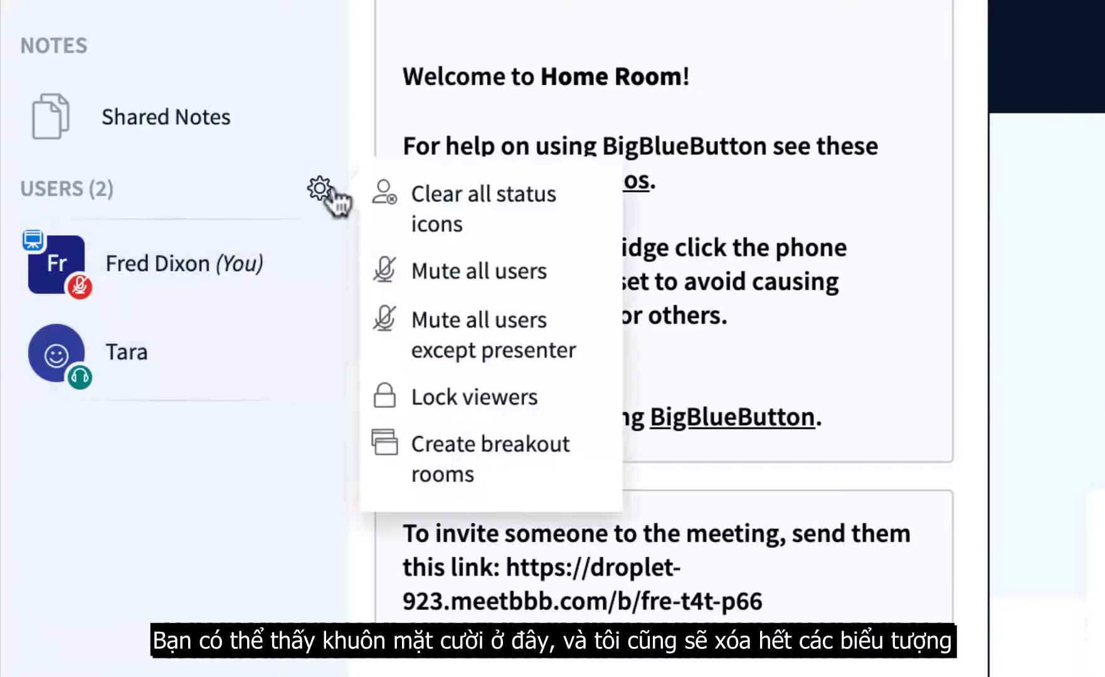
{"action": "left_click", "coordinate": [456, 217]}
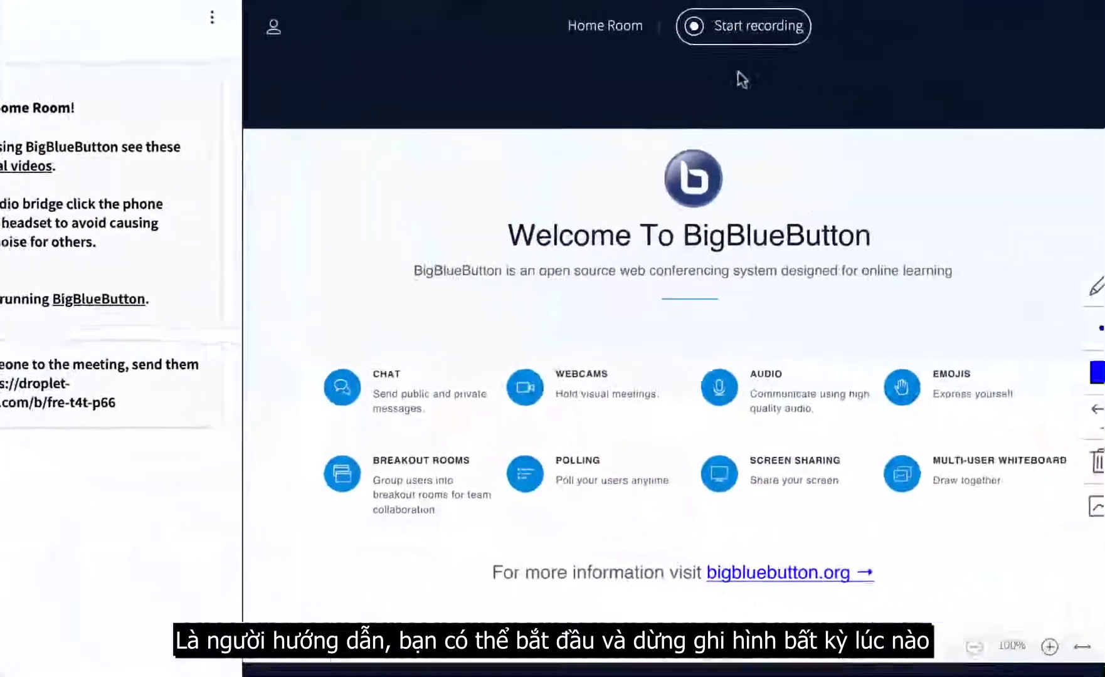
- Start recording the Home Room session, then pause the recording, confirming both actions
{"action": "left_click", "coordinate": [719, 46]}
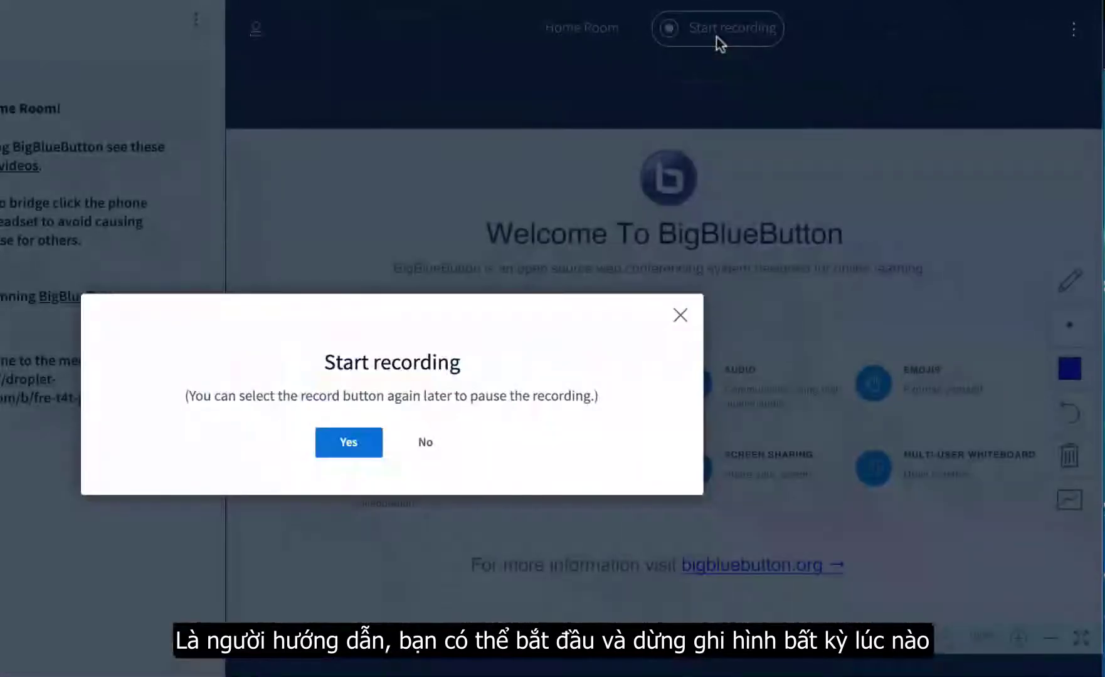
{"action": "left_click", "coordinate": [345, 444]}
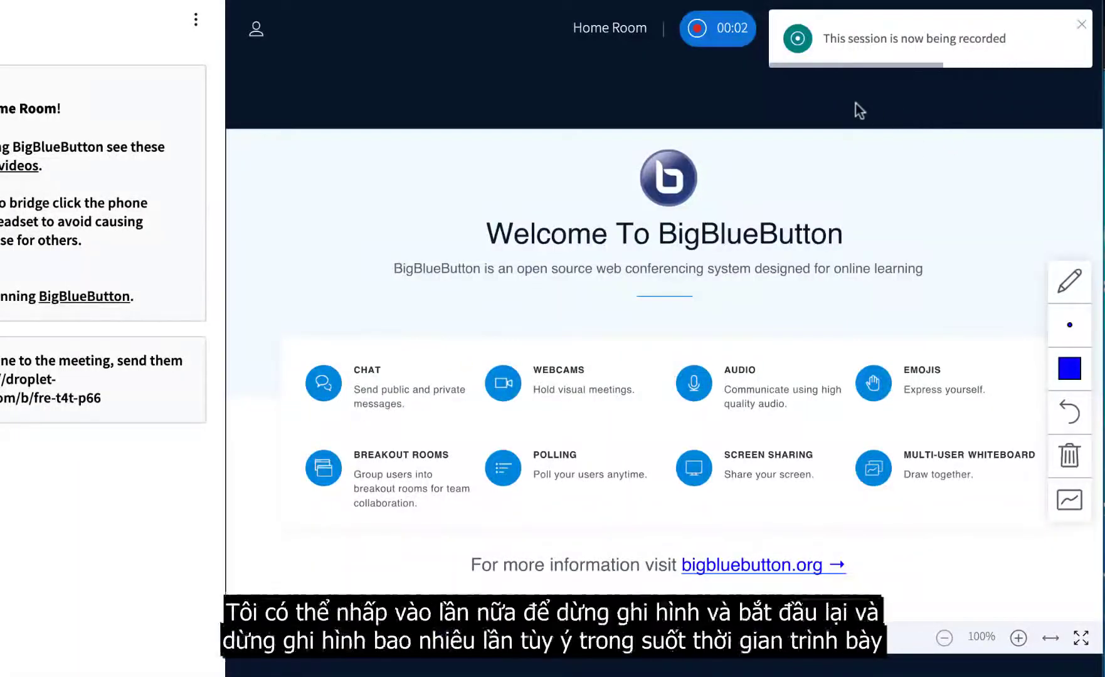
{"action": "left_click", "coordinate": [725, 39]}
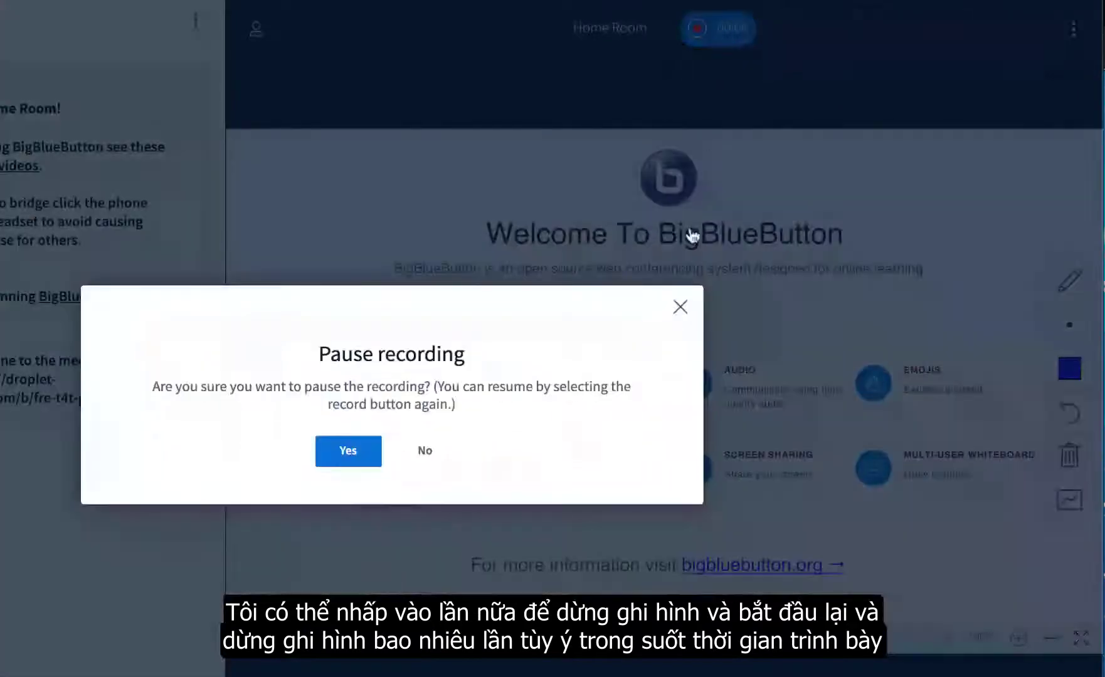
{"action": "left_click", "coordinate": [368, 465]}
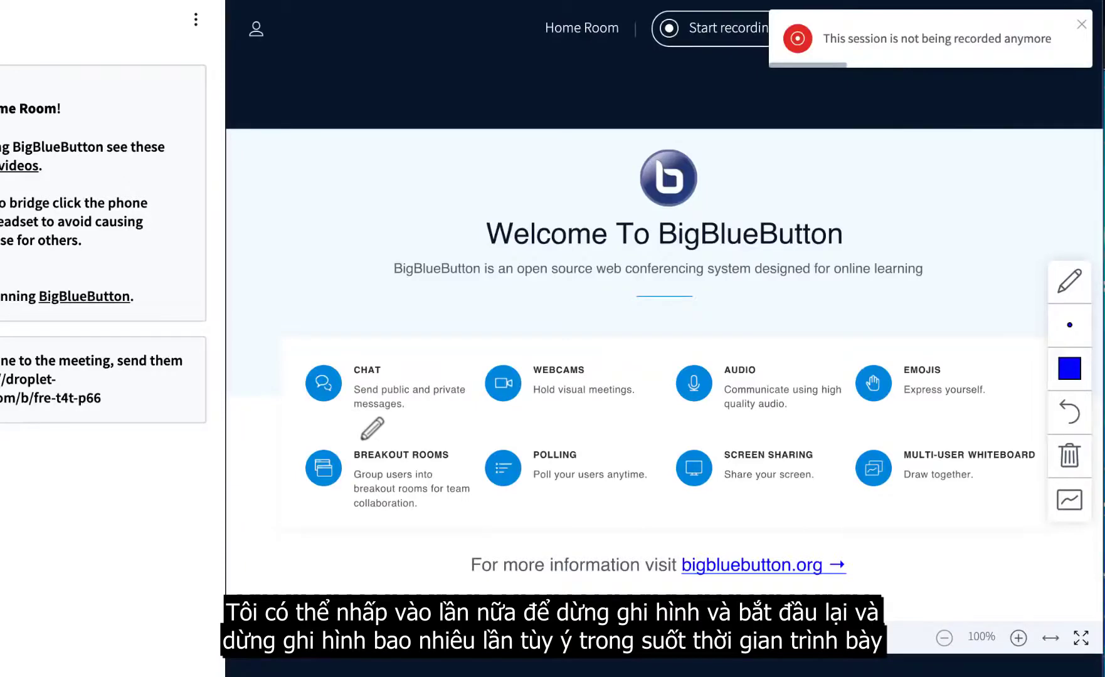
- Lock the webcam, microphone, public chat and private chat features for viewers
{"action": "left_click", "coordinate": [119, 207]}
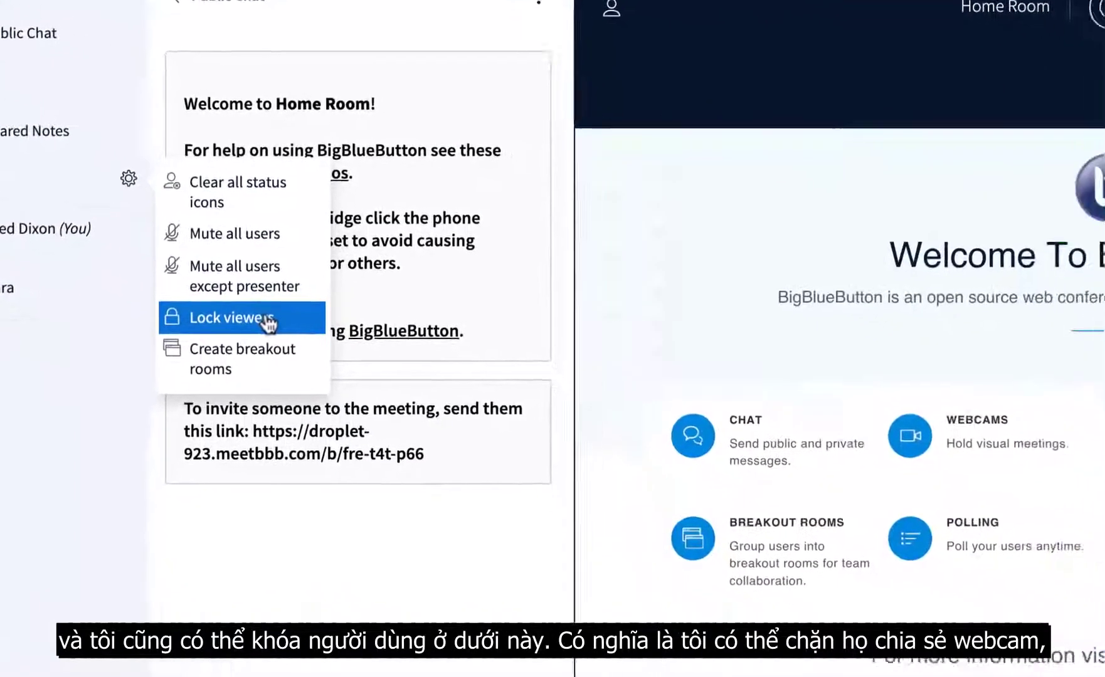
{"action": "left_click", "coordinate": [267, 318]}
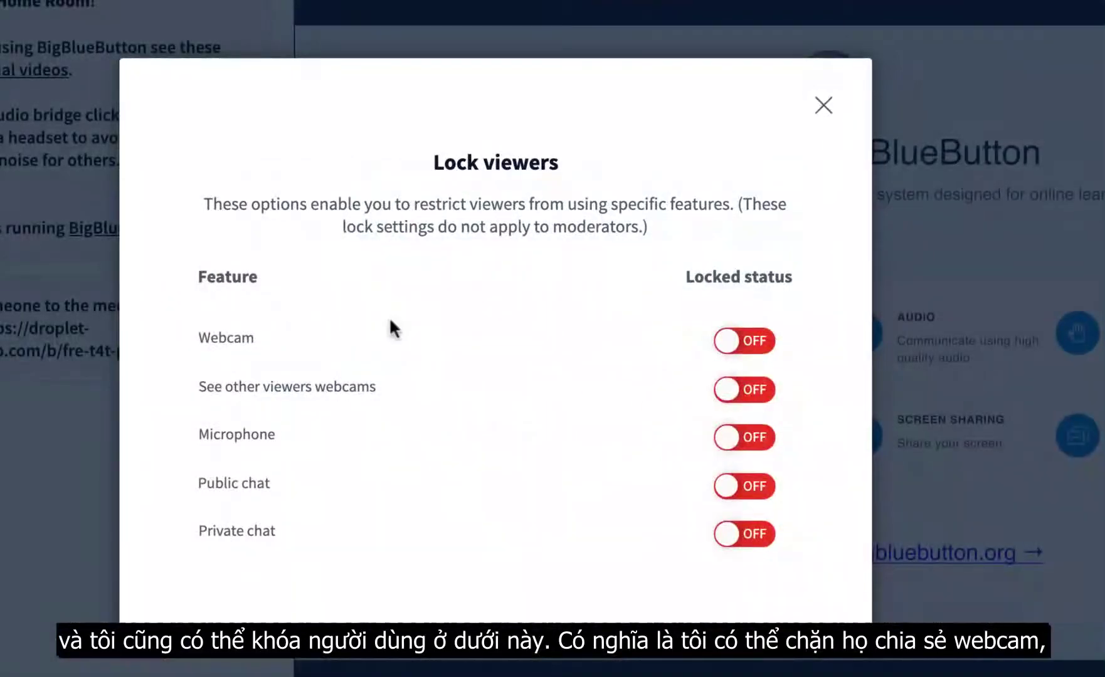
{"action": "left_click", "coordinate": [755, 344]}
{"action": "left_click", "coordinate": [750, 442]}
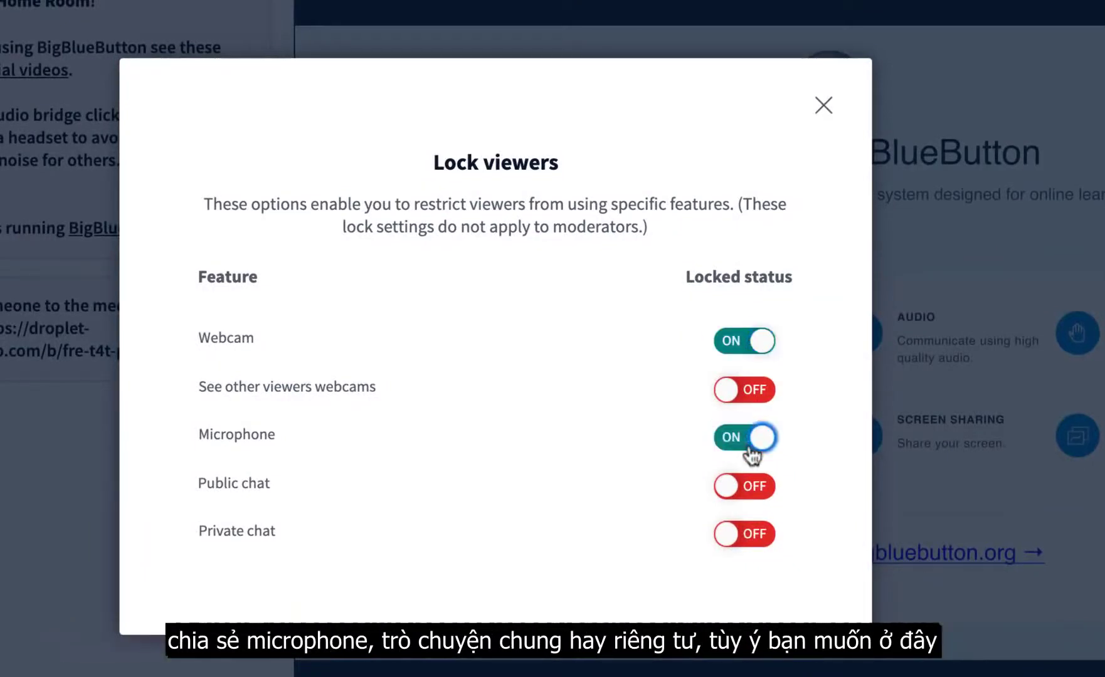
{"action": "left_click", "coordinate": [751, 494]}
{"action": "left_click", "coordinate": [751, 536]}
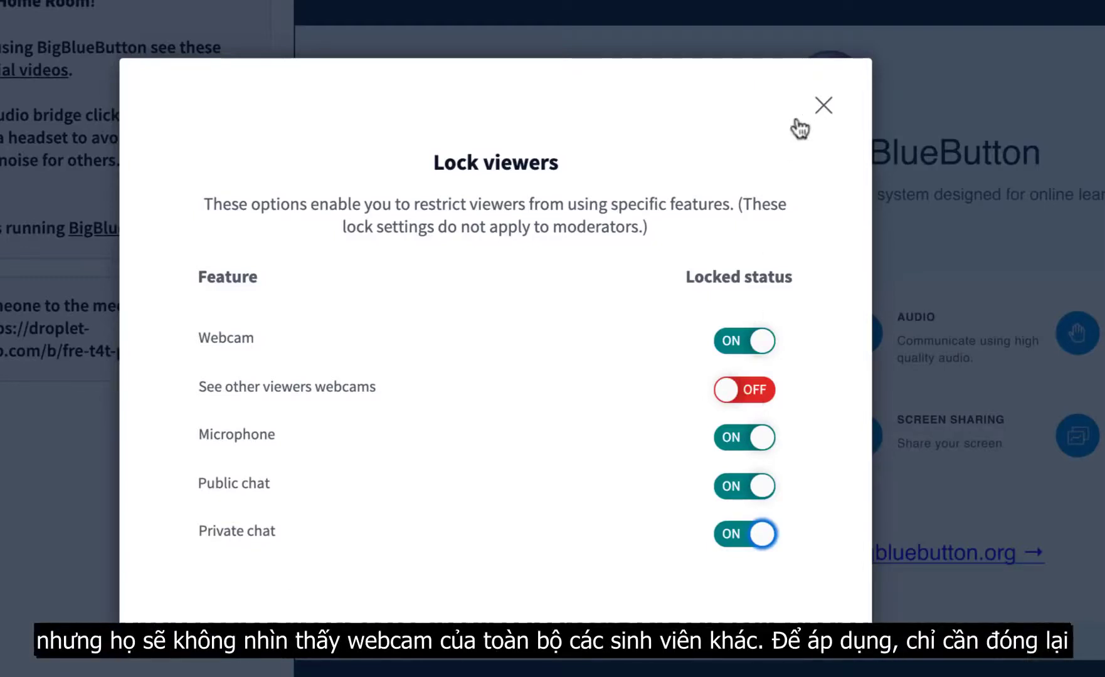
{"action": "left_click", "coordinate": [822, 107]}
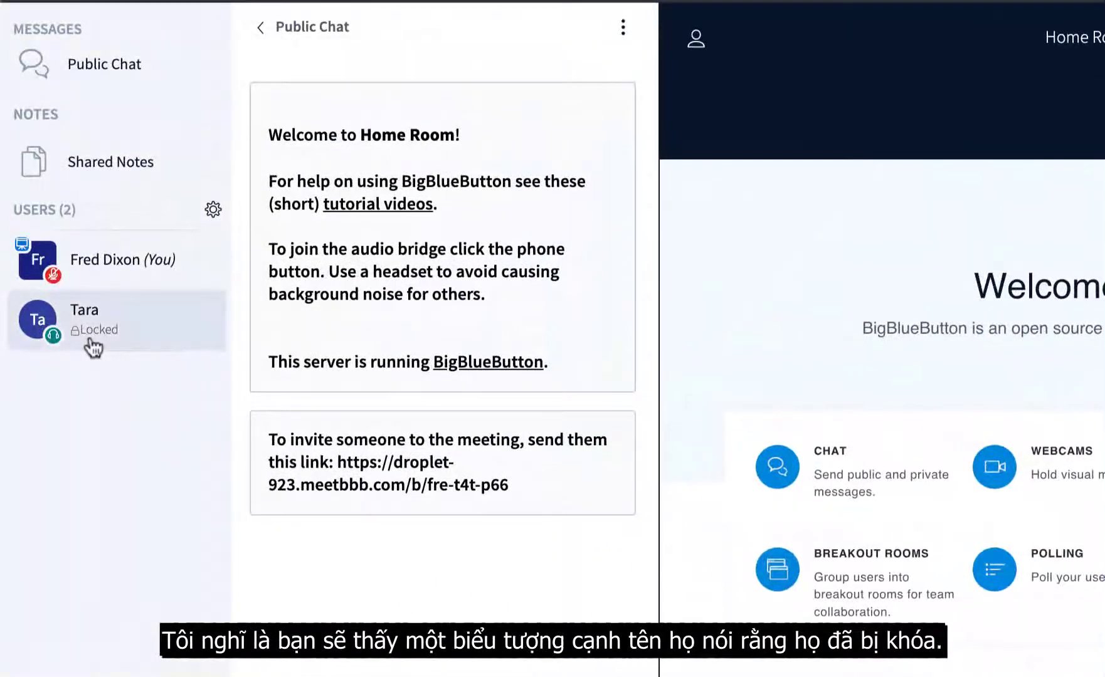
- Unlock the webcam, microphone, public chat and private chat features for viewers
{"action": "left_click", "coordinate": [213, 209]}
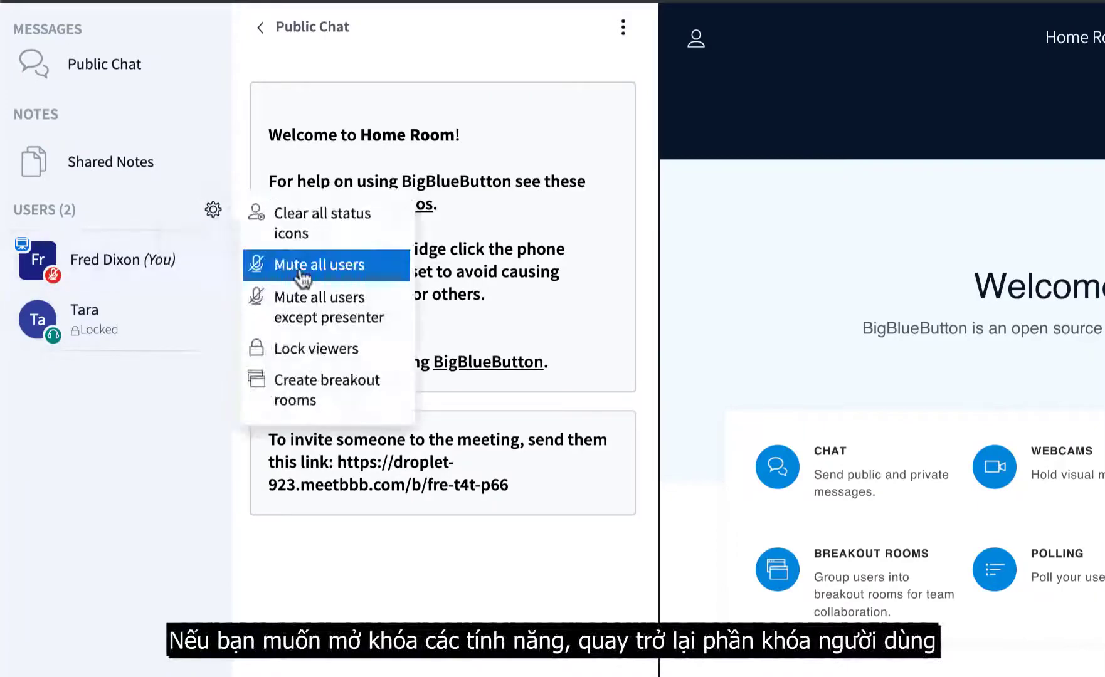
{"action": "left_click", "coordinate": [310, 349]}
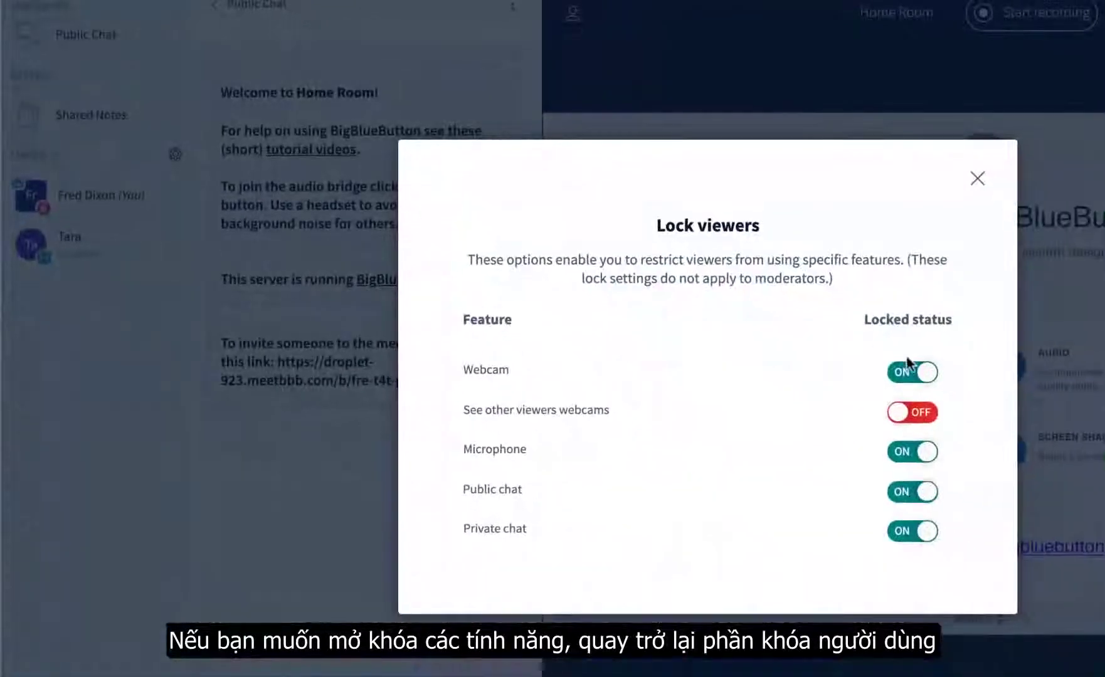
{"action": "left_click", "coordinate": [911, 371]}
{"action": "left_click", "coordinate": [913, 453]}
{"action": "left_click", "coordinate": [912, 493]}
{"action": "left_click", "coordinate": [914, 532]}
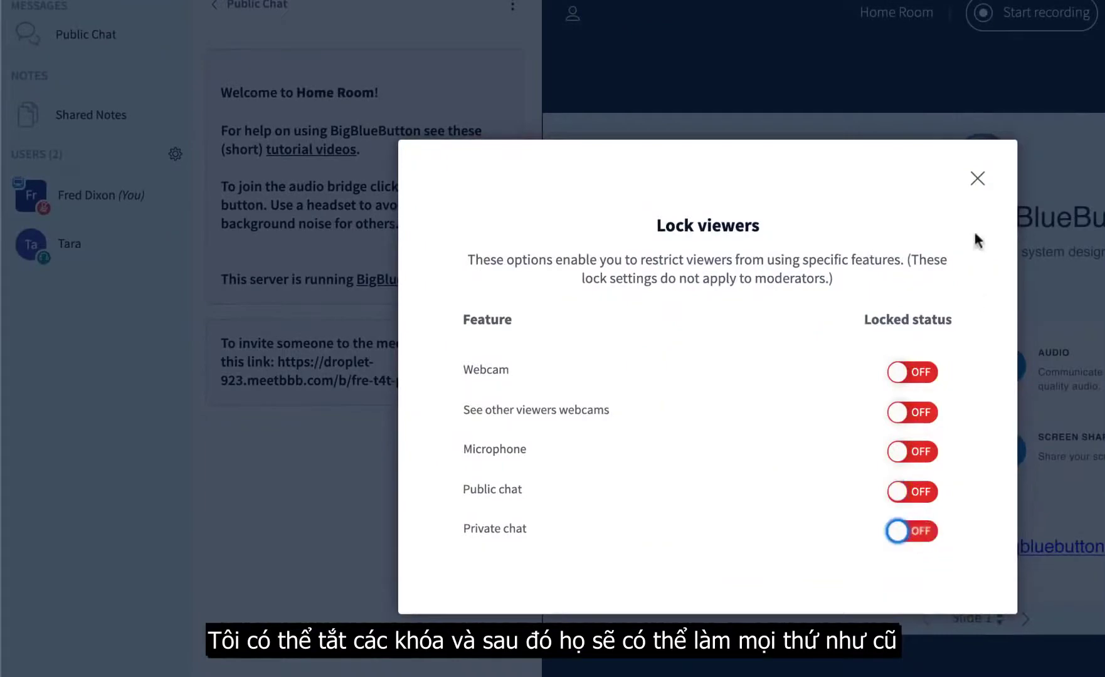
{"action": "left_click", "coordinate": [977, 178]}
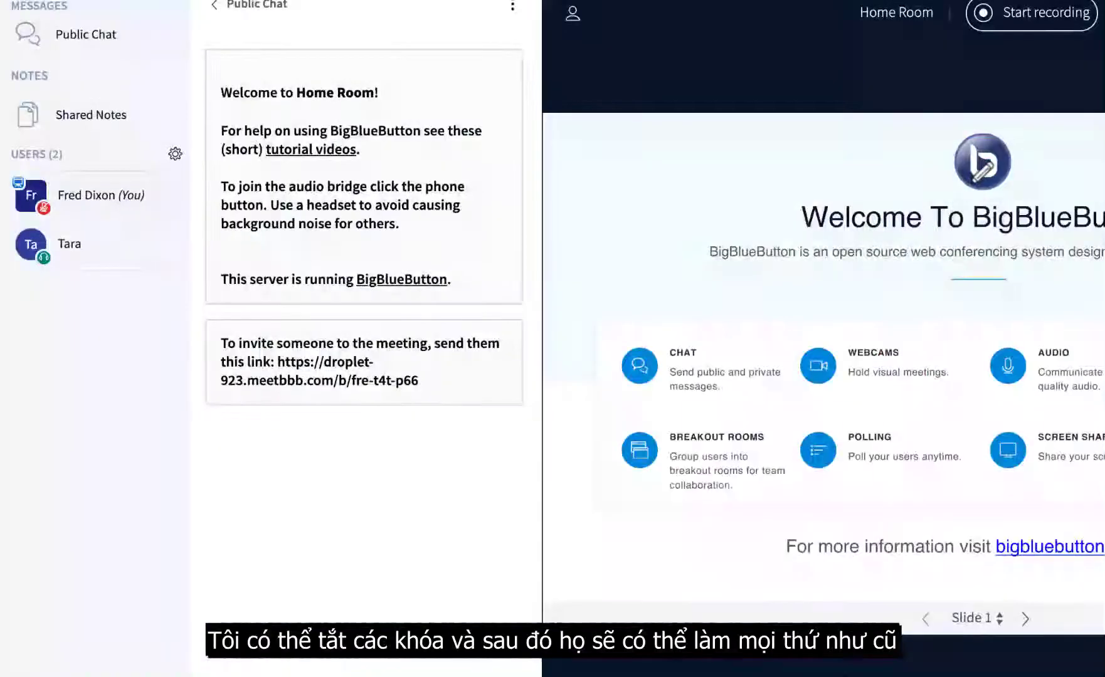
- Begin setting up breakout rooms and assign the unassigned student to Room 1
{"action": "left_click", "coordinate": [162, 160]}
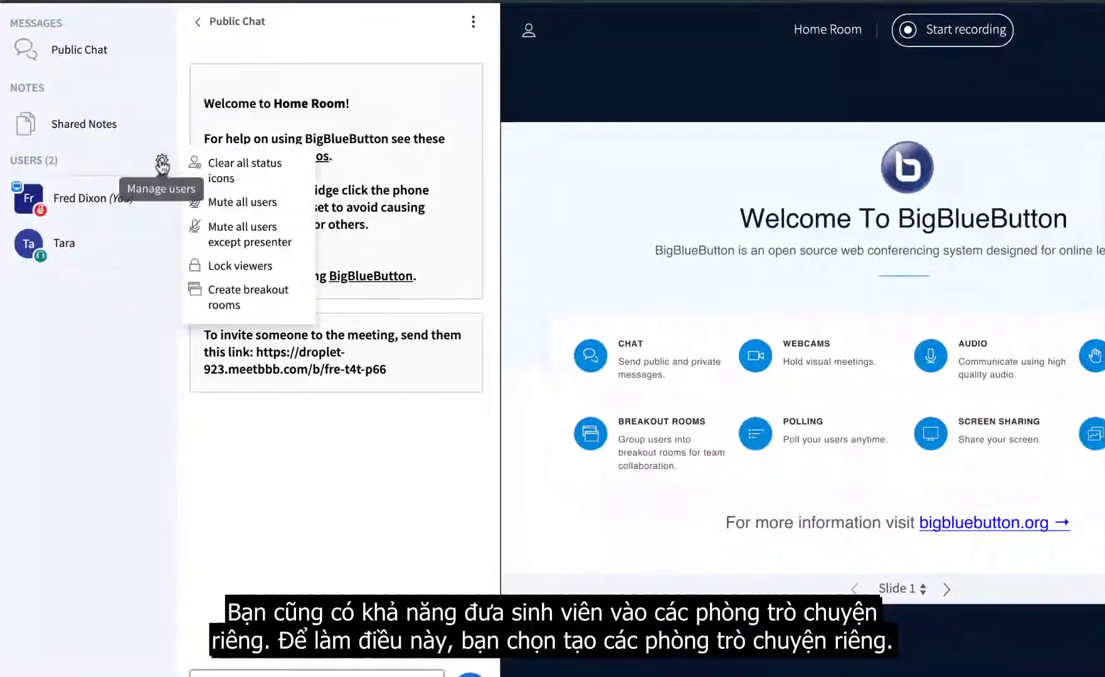
{"action": "left_click", "coordinate": [244, 298]}
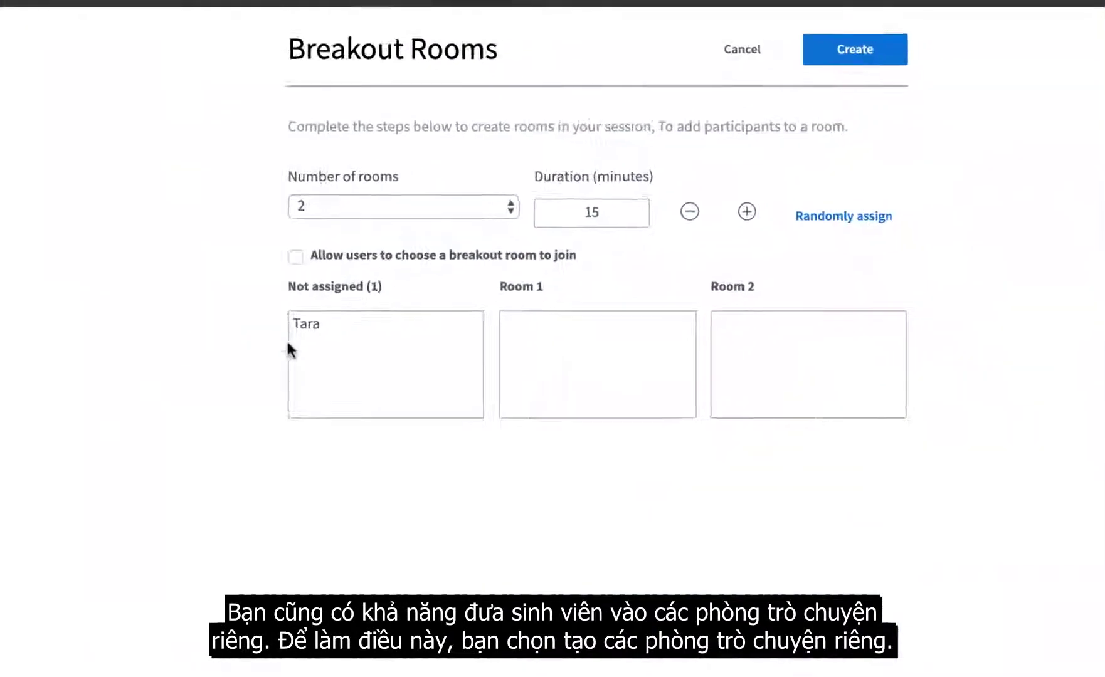
{"action": "left_click_drag", "start_coordinate": [309, 333], "coordinate": [459, 346]}
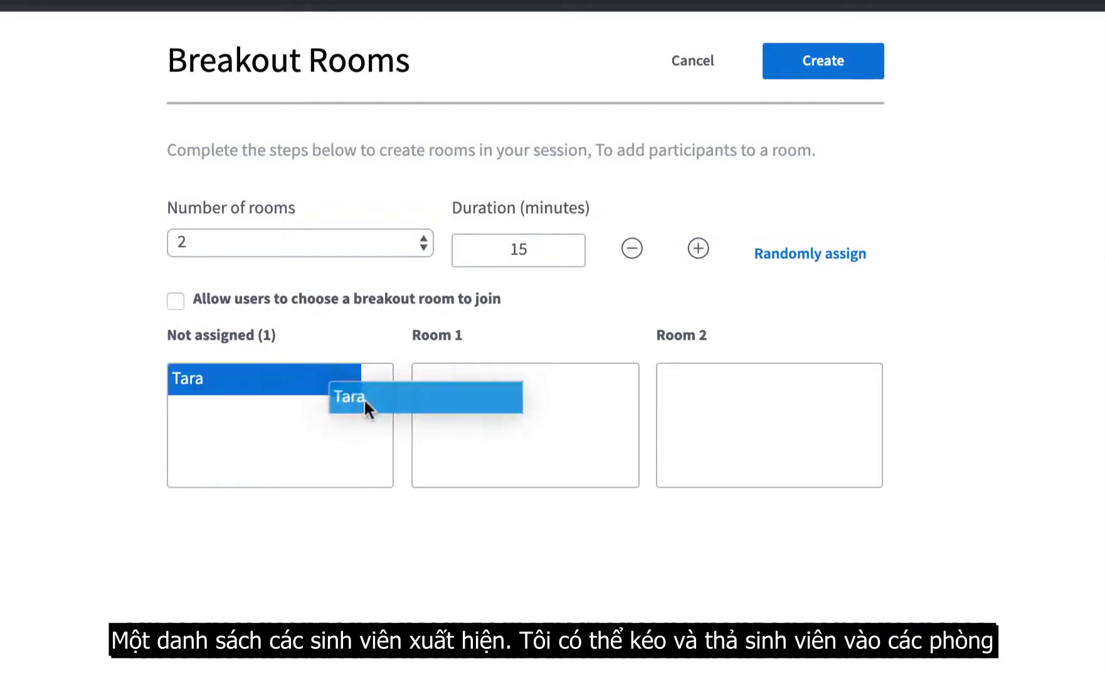
{"action": "left_click_drag", "start_coordinate": [364, 398], "coordinate": [488, 405]}
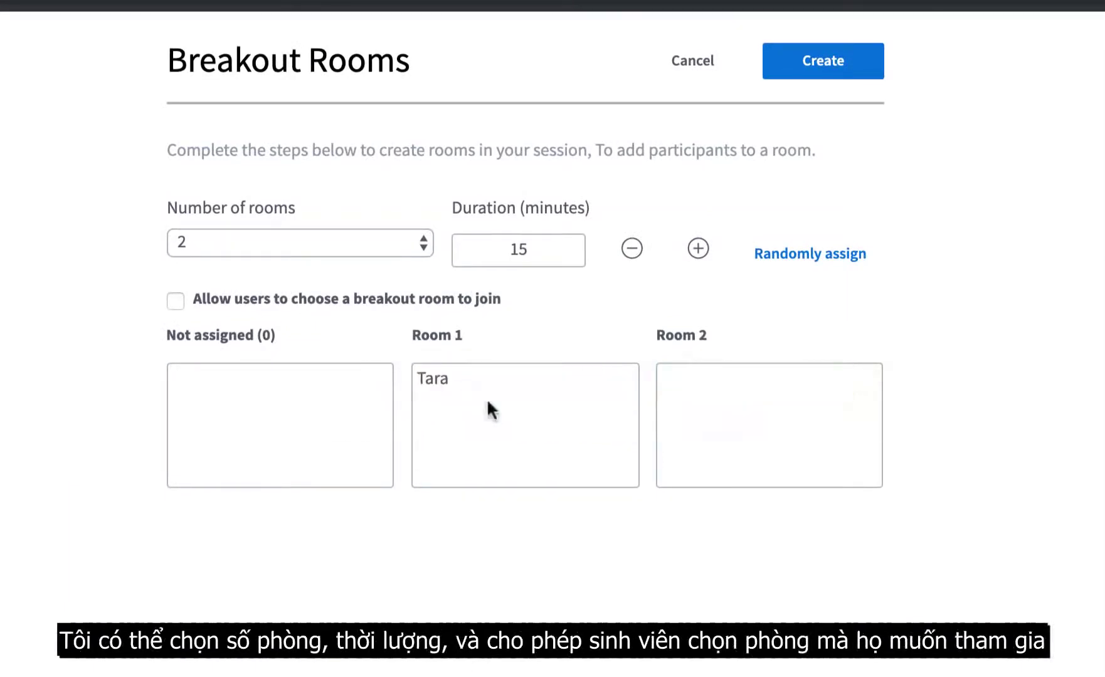
- Keep the number of breakout rooms at 2, set the duration to 5 minutes, and create the rooms
{"action": "left_click", "coordinate": [244, 244]}
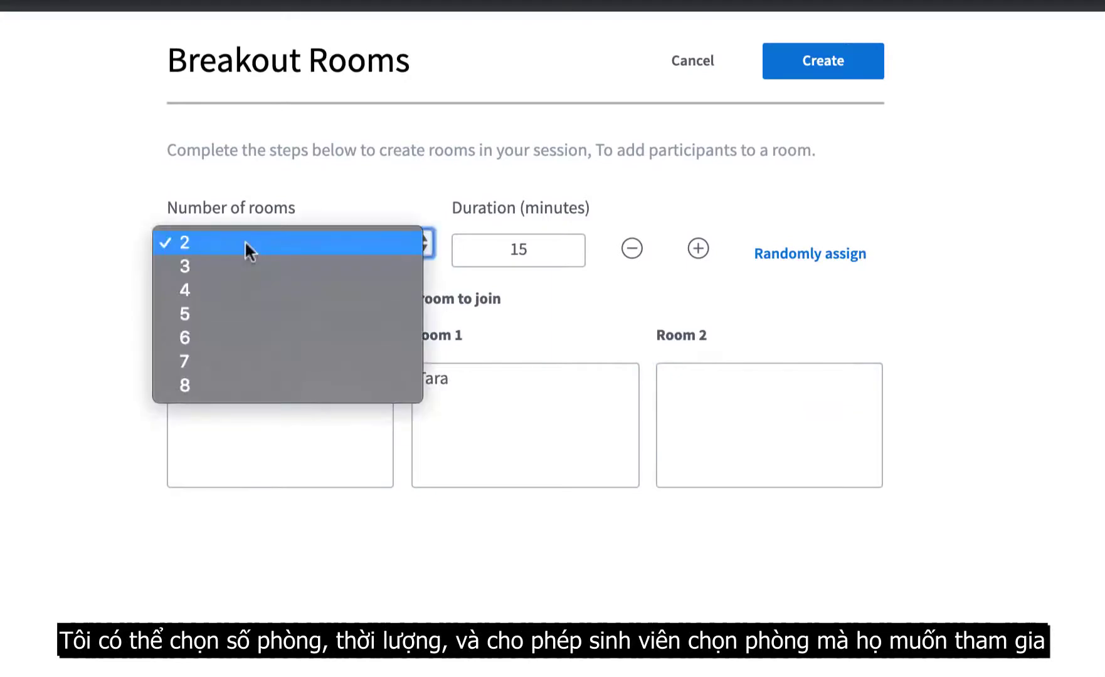
{"action": "left_click", "coordinate": [245, 243]}
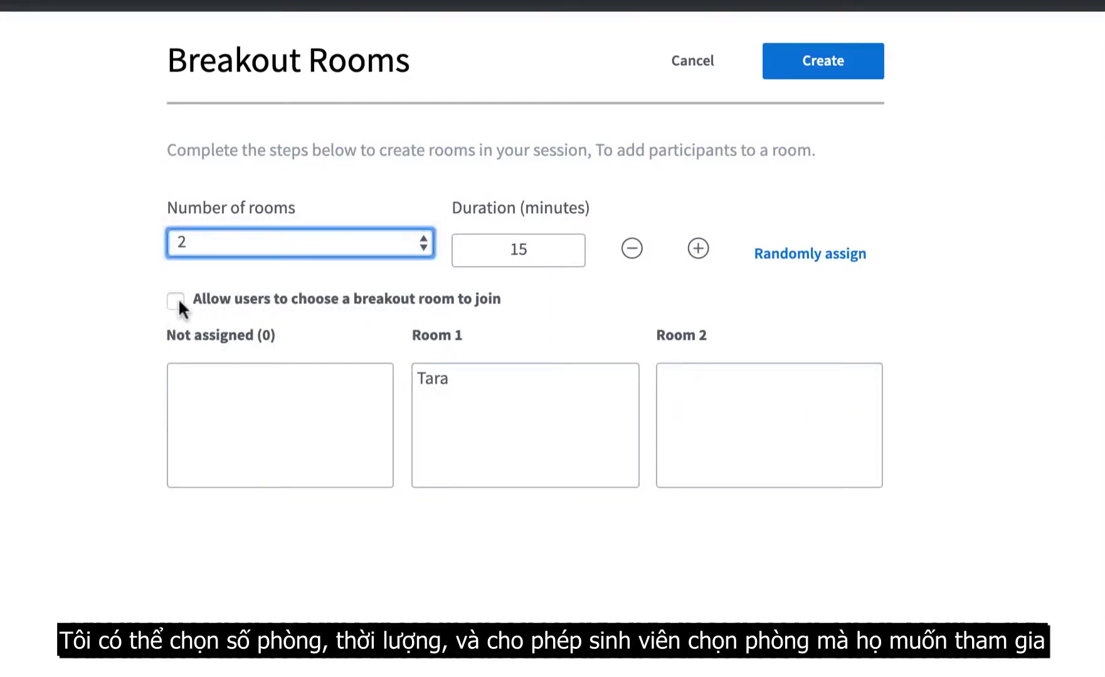
{"action": "double_click", "coordinate": [513, 249]}
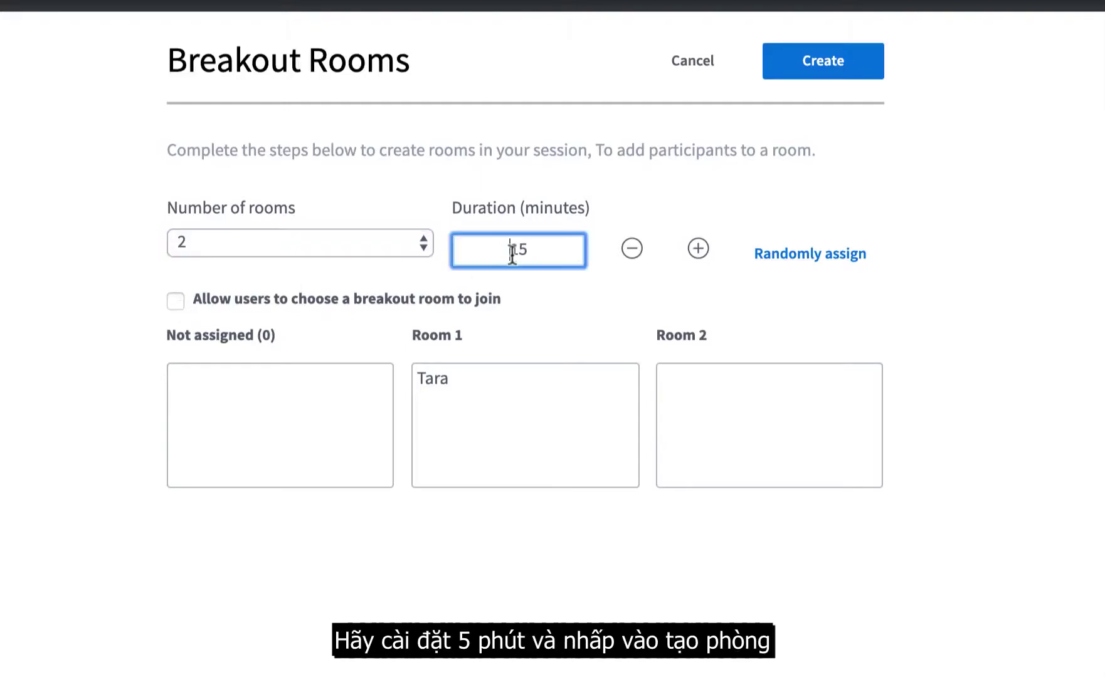
{"action": "left_click", "coordinate": [875, 64]}
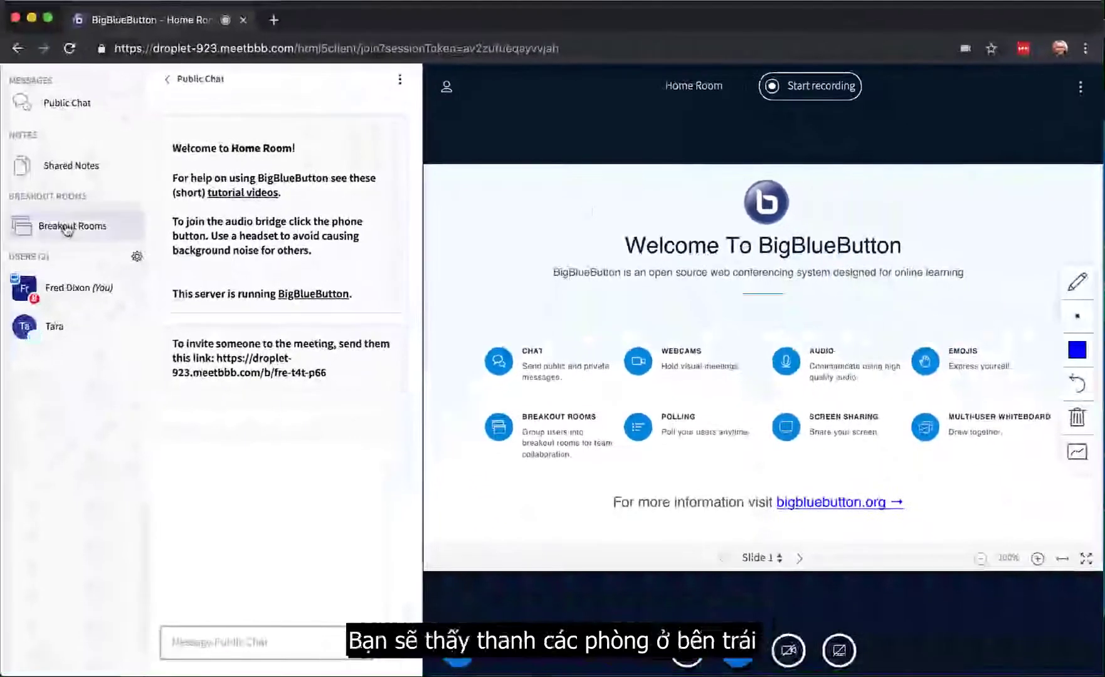
- Join breakout Room 1 without connecting audio, then leave it to return to the main room
{"action": "left_click", "coordinate": [67, 228]}
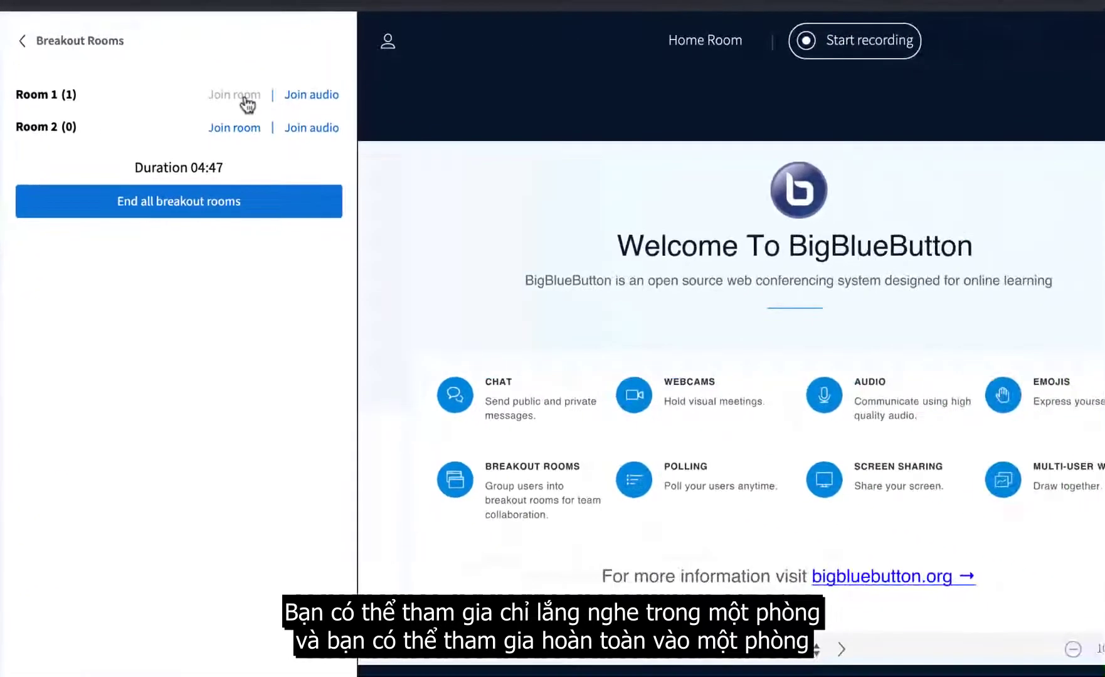
{"action": "left_click", "coordinate": [245, 99]}
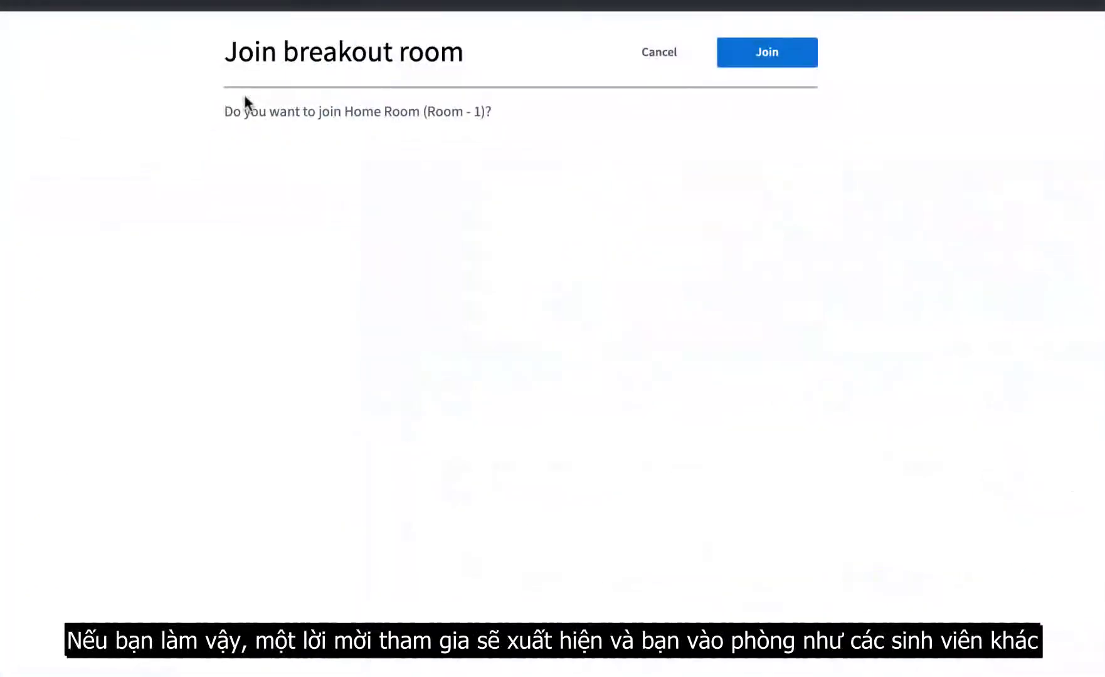
{"action": "left_click", "coordinate": [776, 66]}
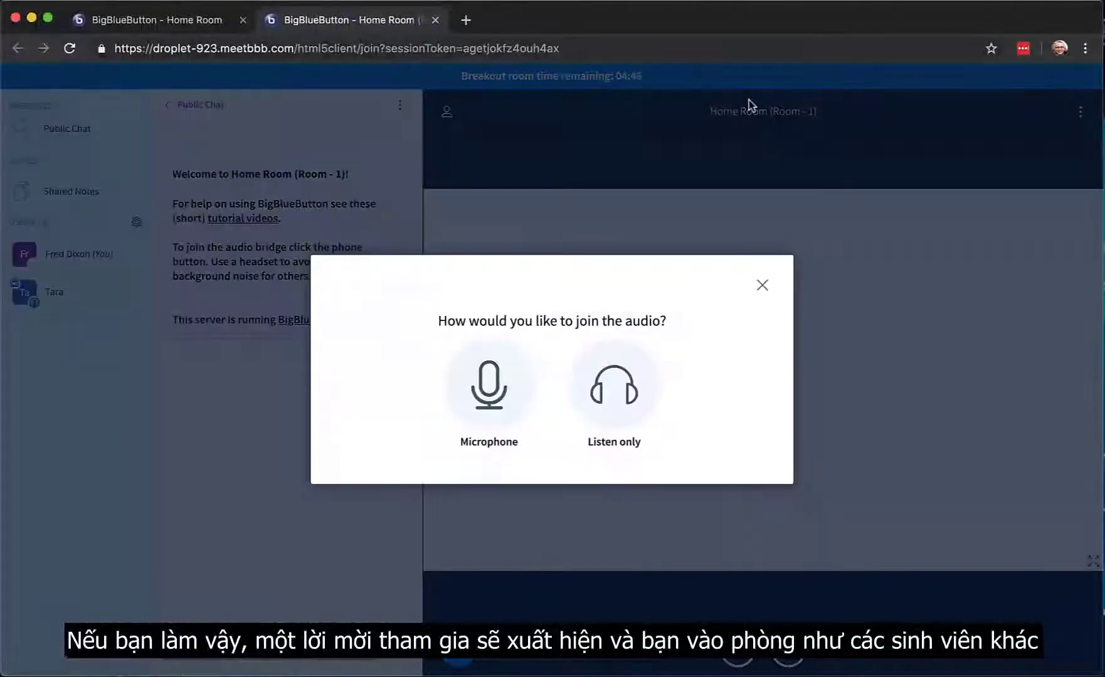
{"action": "left_click", "coordinate": [762, 285]}
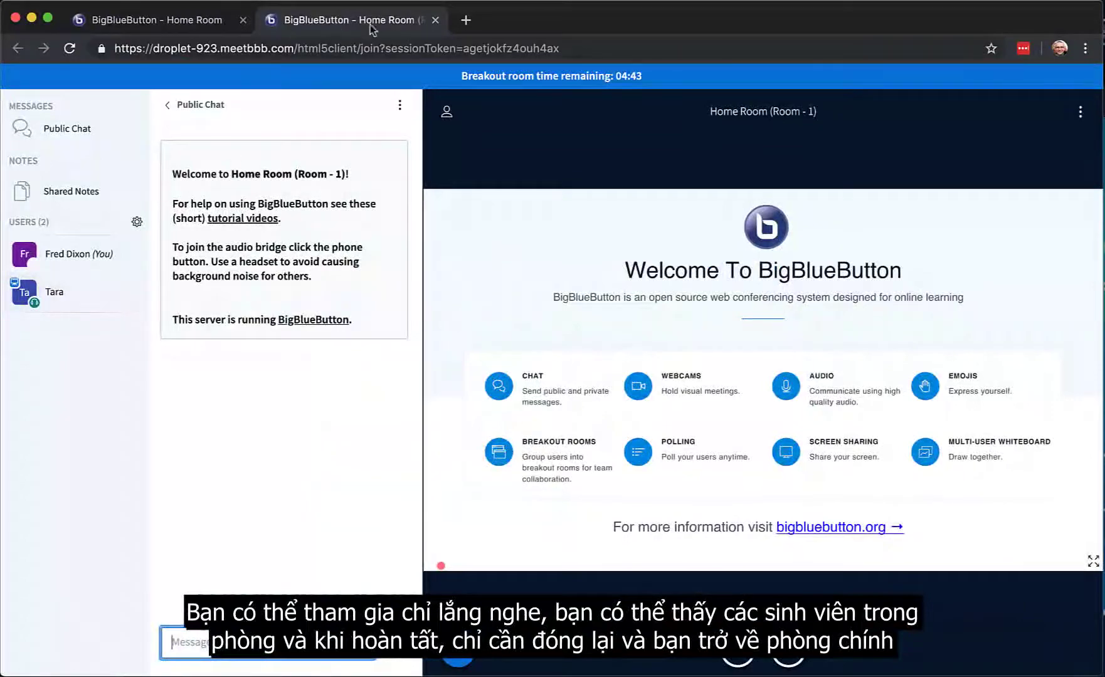
{"action": "left_click", "coordinate": [434, 20]}
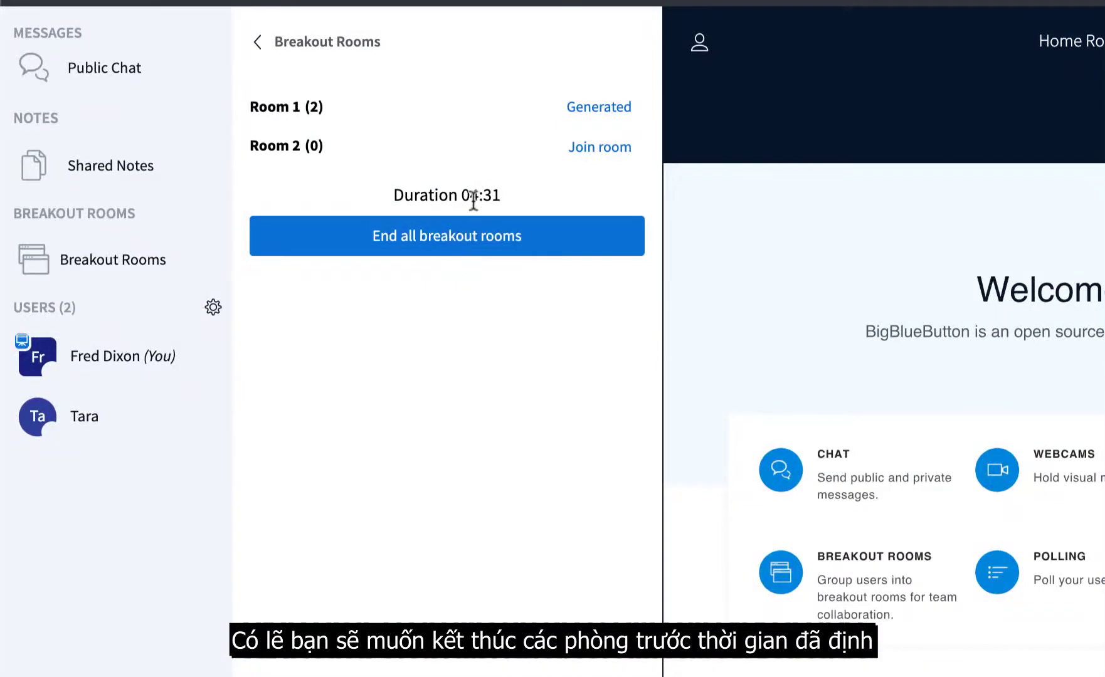
- End all breakout rooms and rejoin the main room's audio with the microphone, confirming the echo test
{"action": "left_click", "coordinate": [448, 245]}
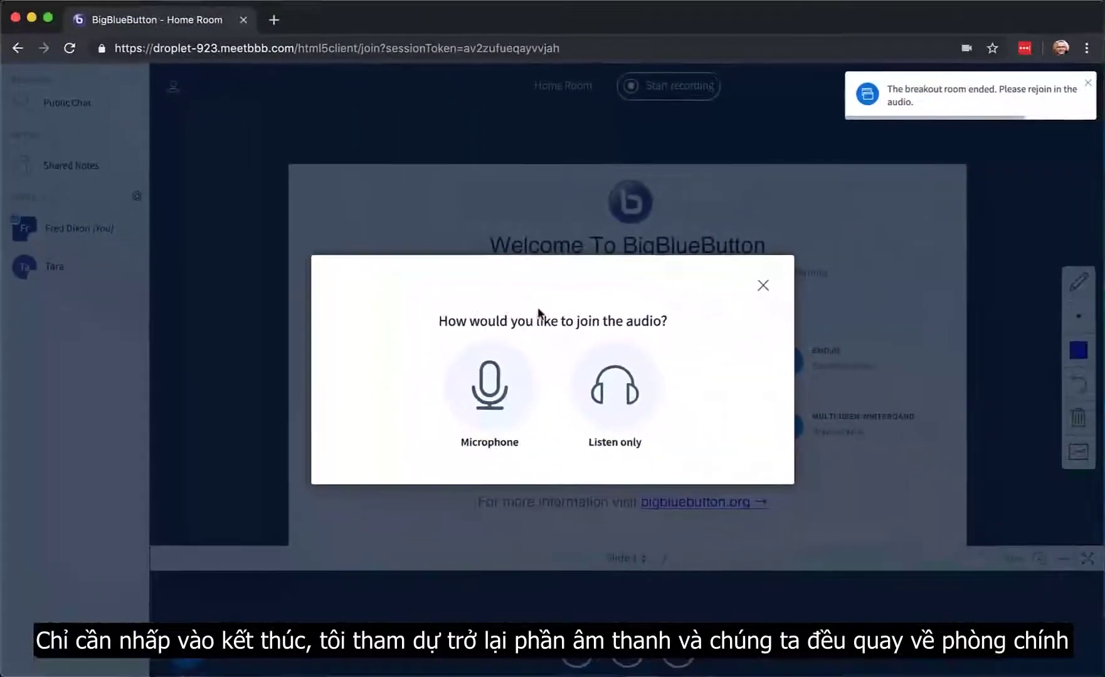
{"action": "left_click", "coordinate": [761, 506]}
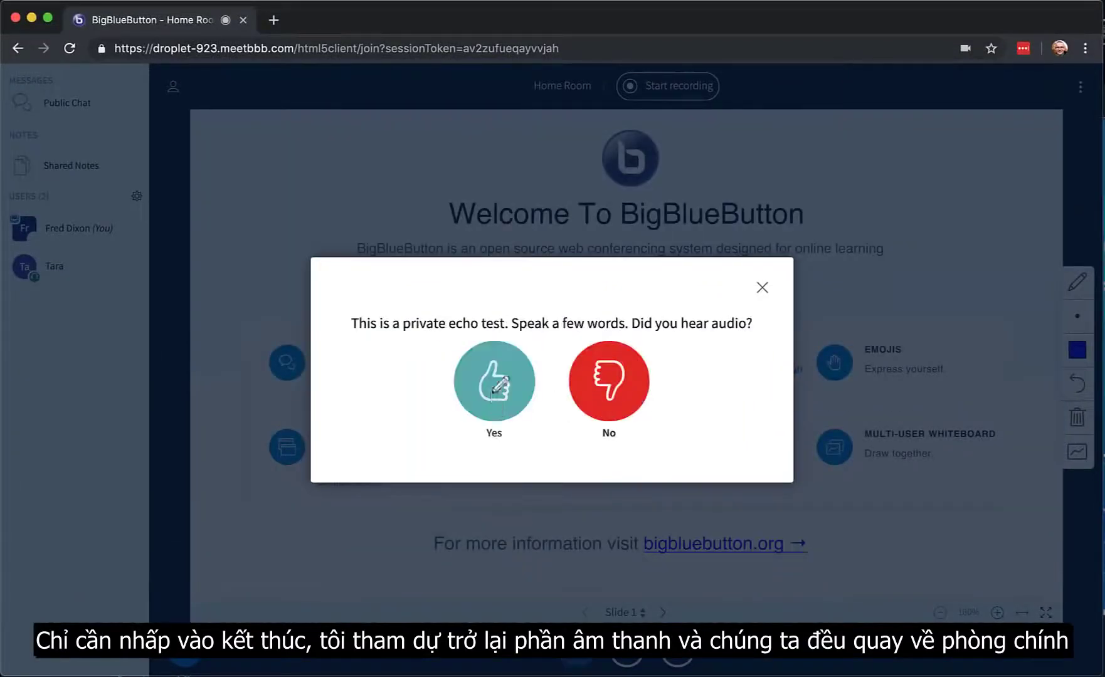
{"action": "left_click", "coordinate": [499, 383]}
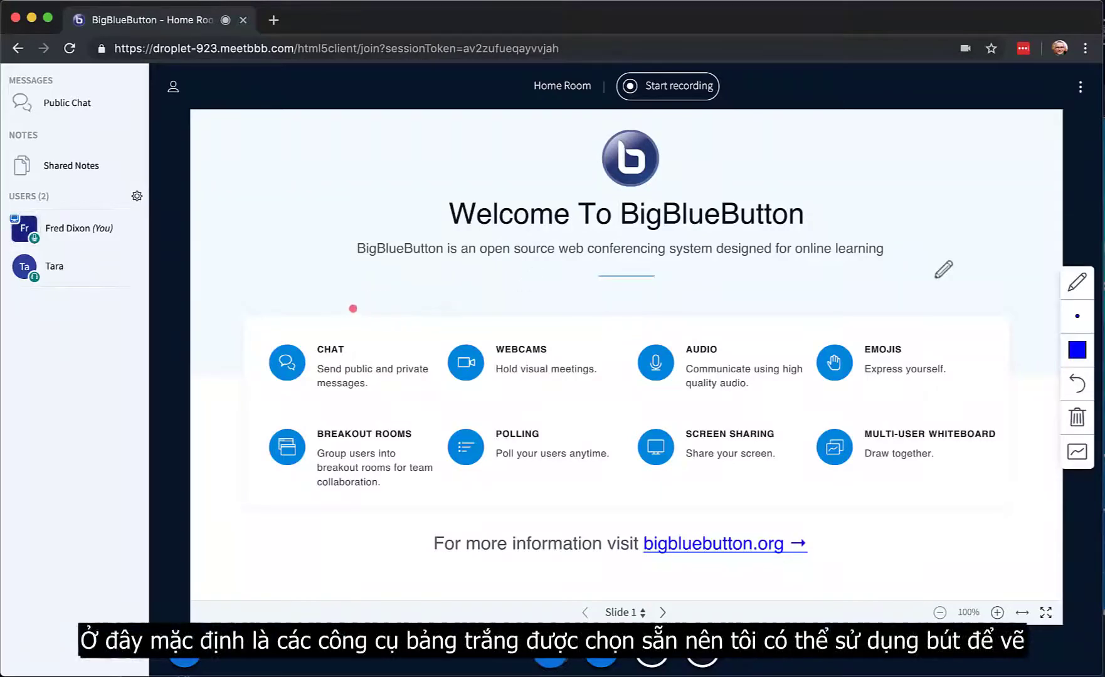
- Draw a blue check mark with the pencil above the Chat heading on the welcome slide
{"action": "left_click_drag", "start_coordinate": [402, 306], "coordinate": [403, 304]}
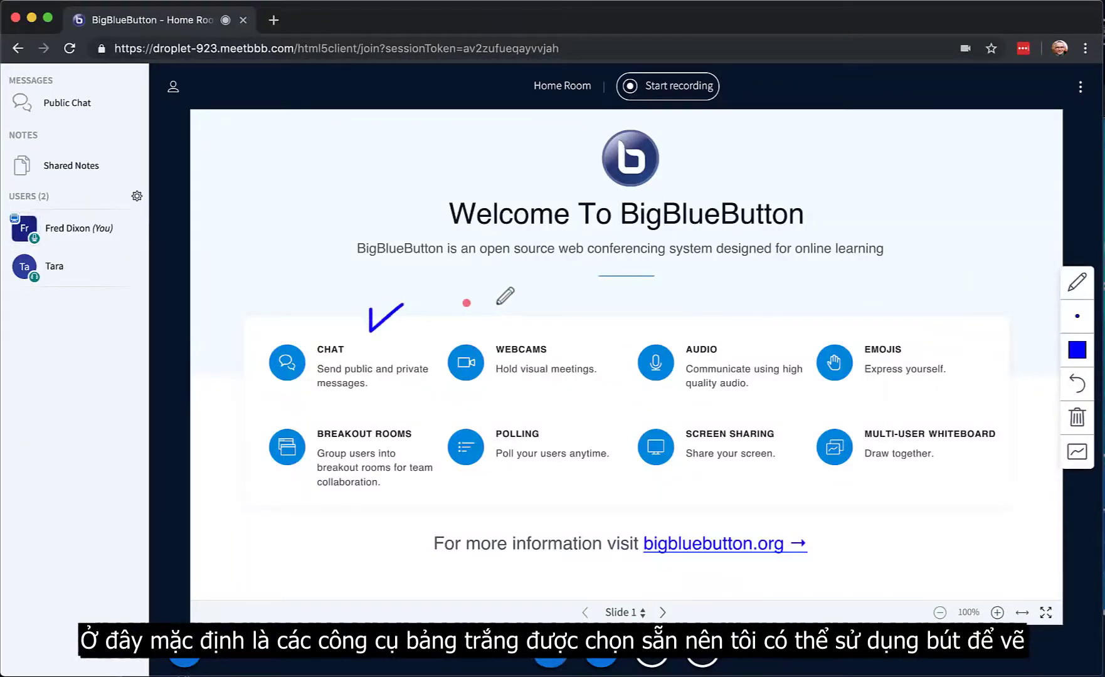
- Draw blue check marks above the Webcams and Audio headings with the pencil, and show the available whiteboard tools
{"action": "left_click_drag", "start_coordinate": [496, 303], "coordinate": [535, 299]}
{"action": "left_click_drag", "start_coordinate": [683, 310], "coordinate": [755, 290]}
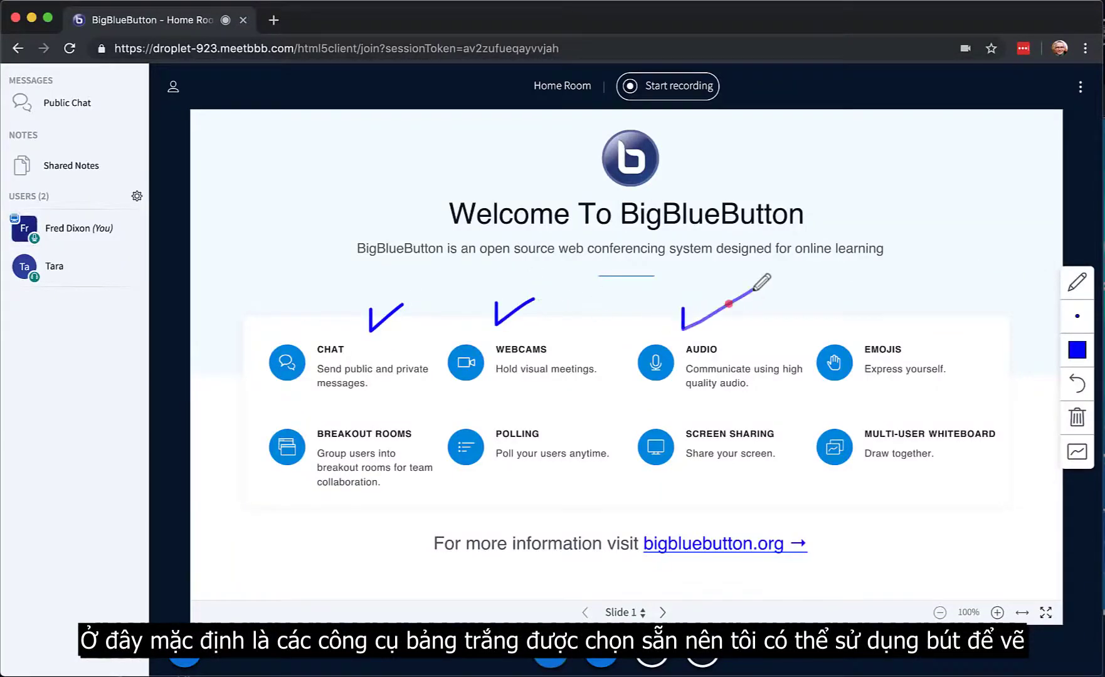
{"action": "left_click", "coordinate": [1076, 283]}
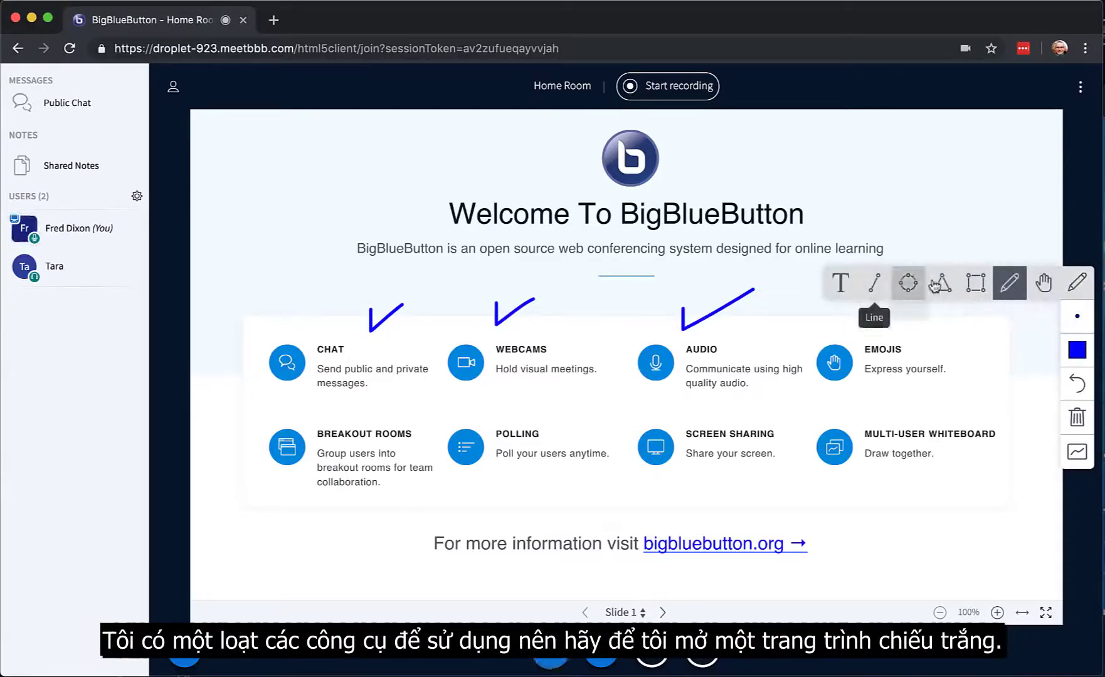
{"action": "left_click", "coordinate": [1020, 345]}
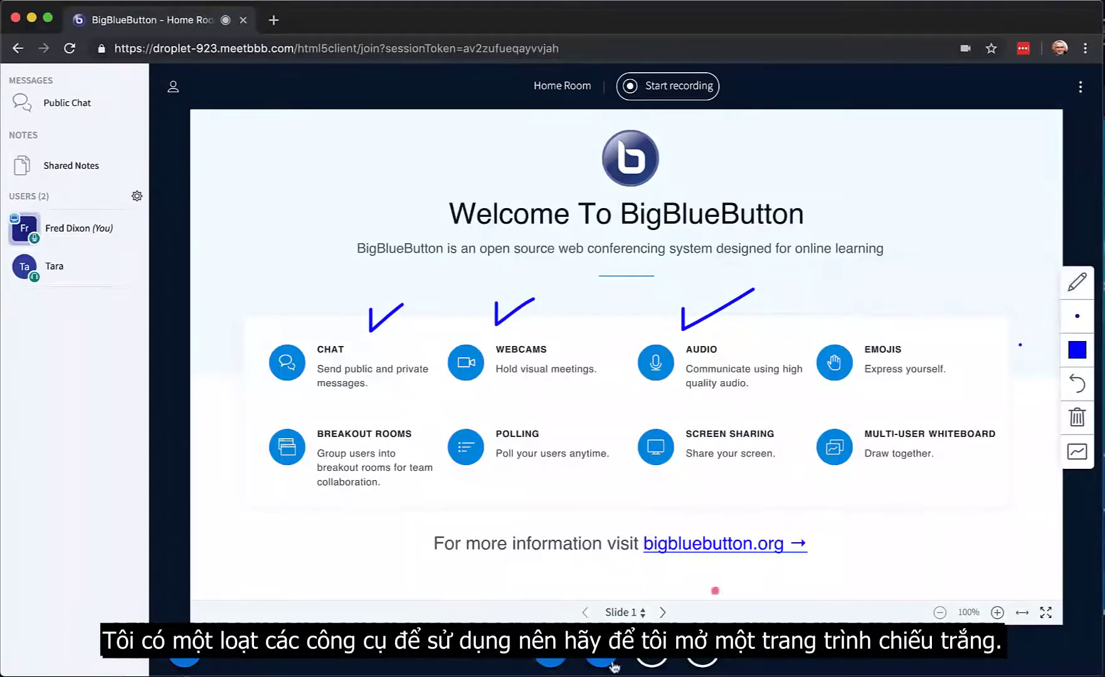
- Go to blank slide 2 and sketch a blue right triangle with an arc marking its right angle
{"action": "left_click", "coordinate": [663, 612]}
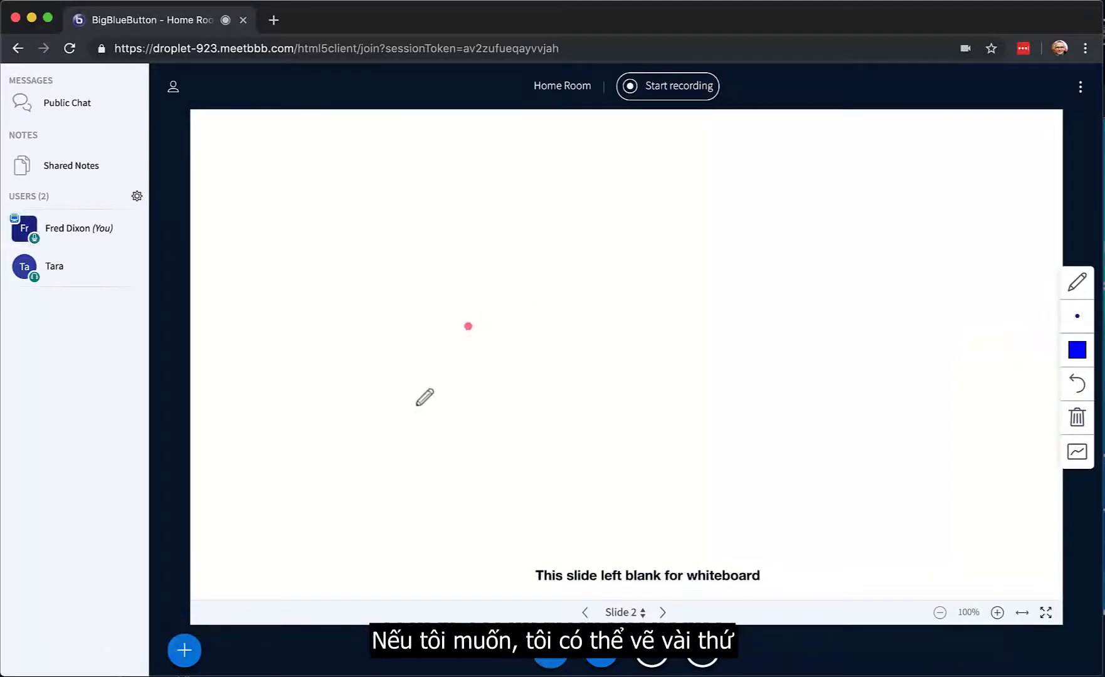
{"action": "mouse_move", "coordinate": [409, 417]}
{"action": "left_mouse_down"}
{"action": "mouse_move", "coordinate": [618, 215]}
{"action": "mouse_move", "coordinate": [576, 402]}
{"action": "mouse_move", "coordinate": [405, 418]}
{"action": "left_mouse_up"}
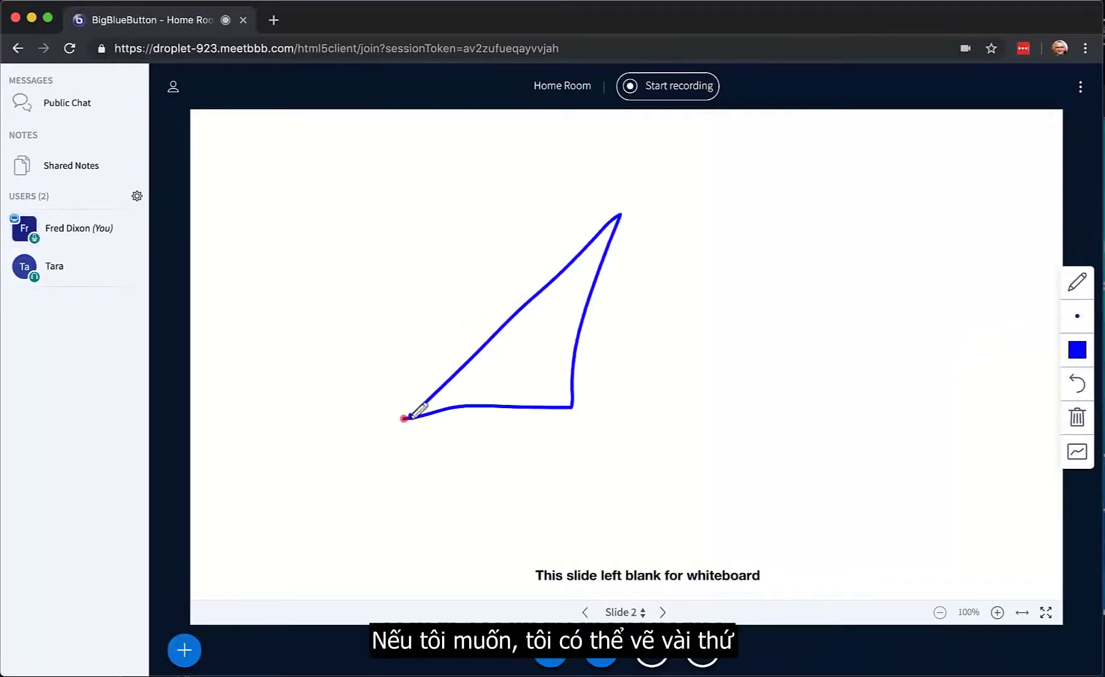
{"action": "left_click_drag", "start_coordinate": [555, 390], "coordinate": [574, 385]}
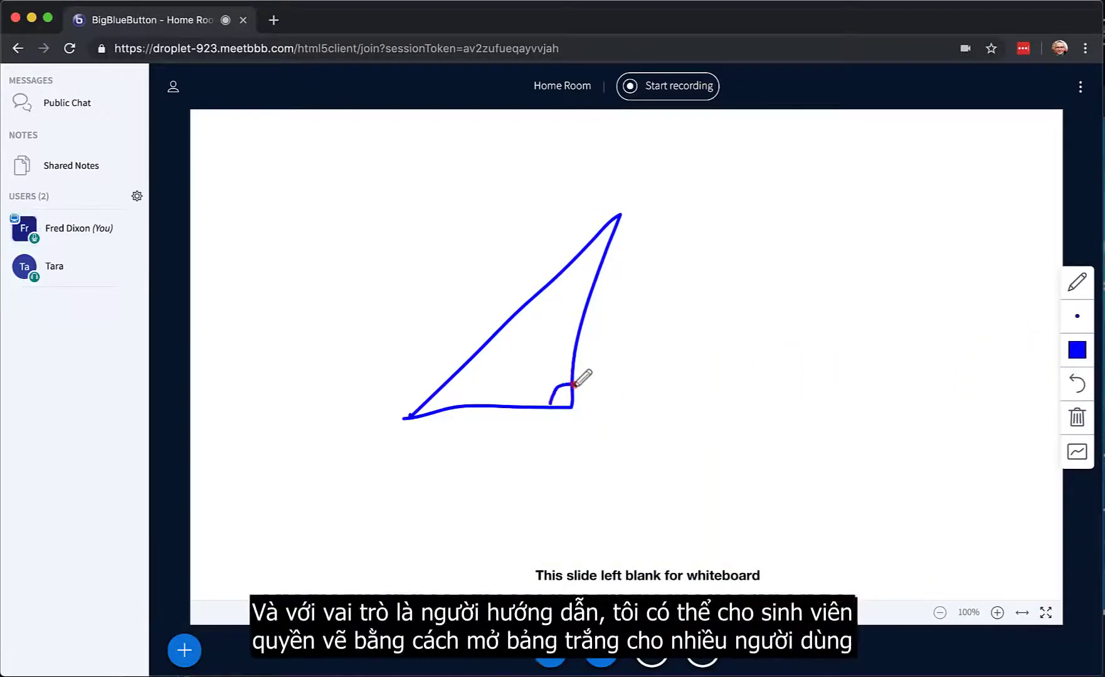
- Turn the multi-user whiteboard on so the viewer can draw, turn it off again, and clear all annotations
{"action": "left_click", "coordinate": [1078, 463]}
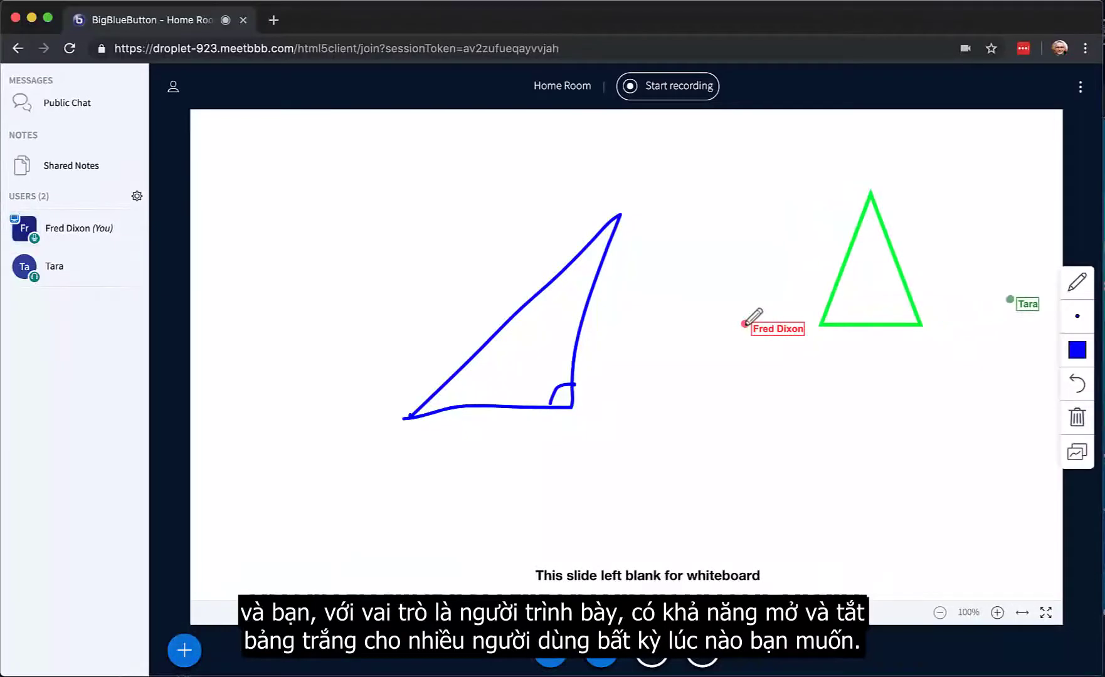
{"action": "left_click", "coordinate": [1077, 461]}
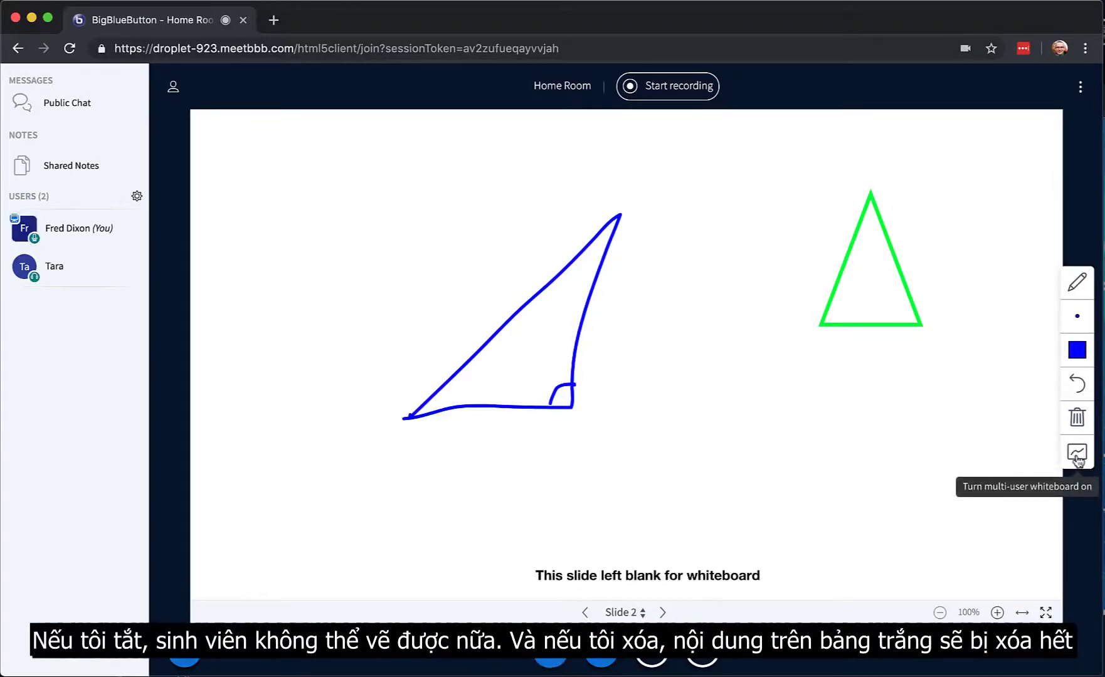
{"action": "left_click", "coordinate": [1079, 419]}
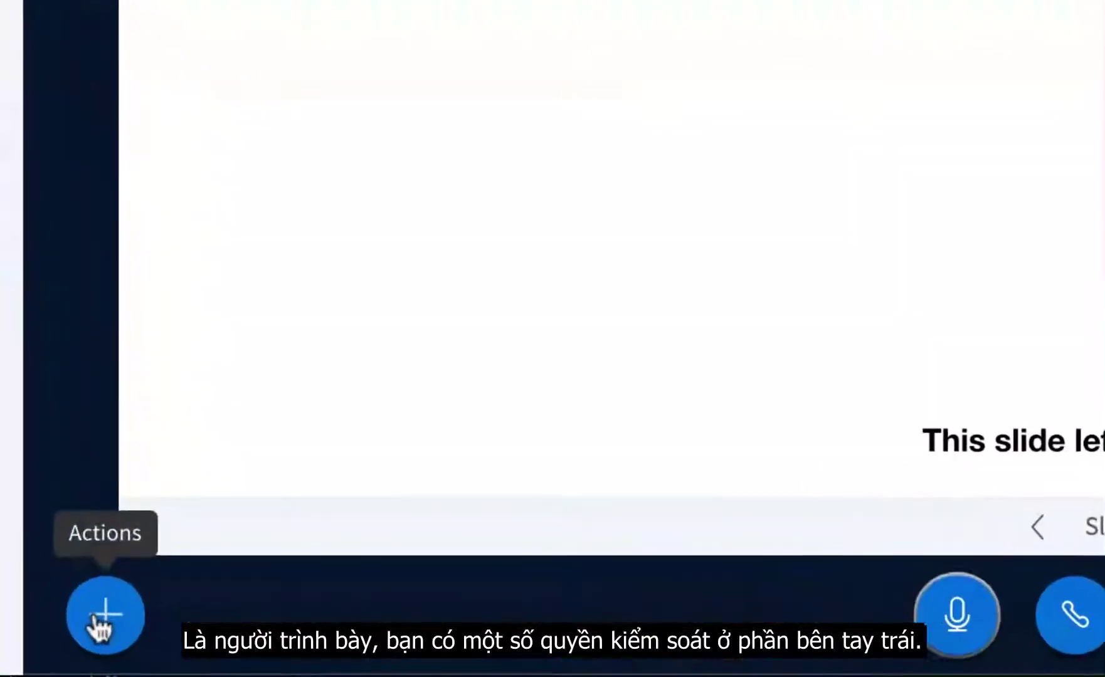
- Upload Questions.pdf from the Slides folder and start it as the current presentation
{"action": "left_click", "coordinate": [99, 626]}
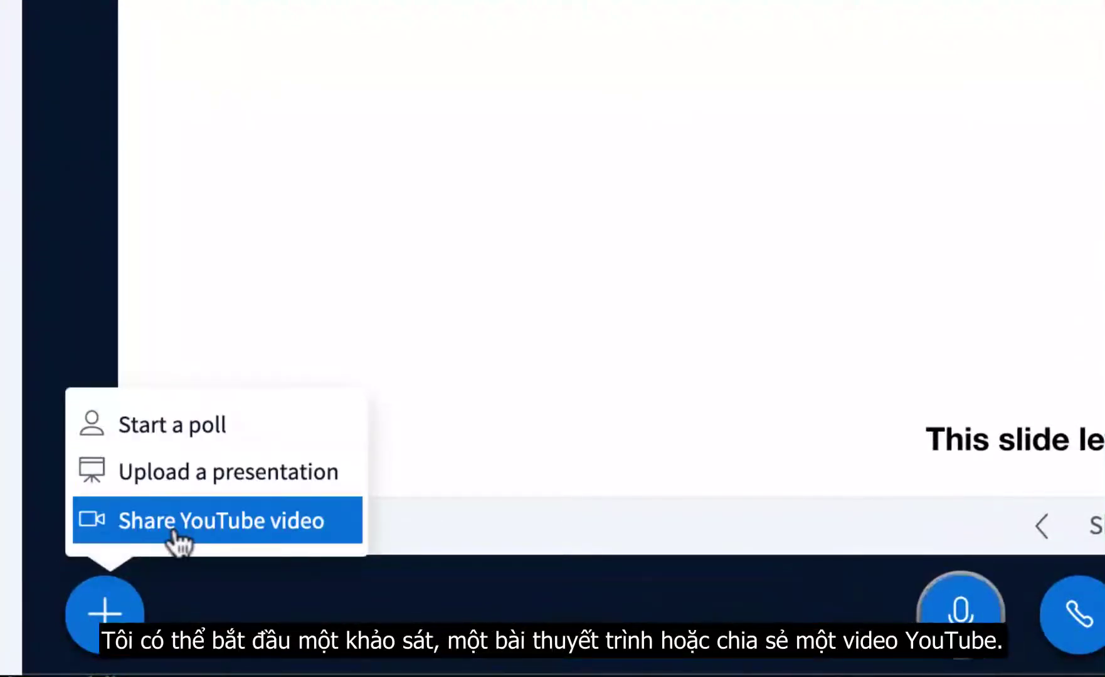
{"action": "left_click", "coordinate": [188, 472]}
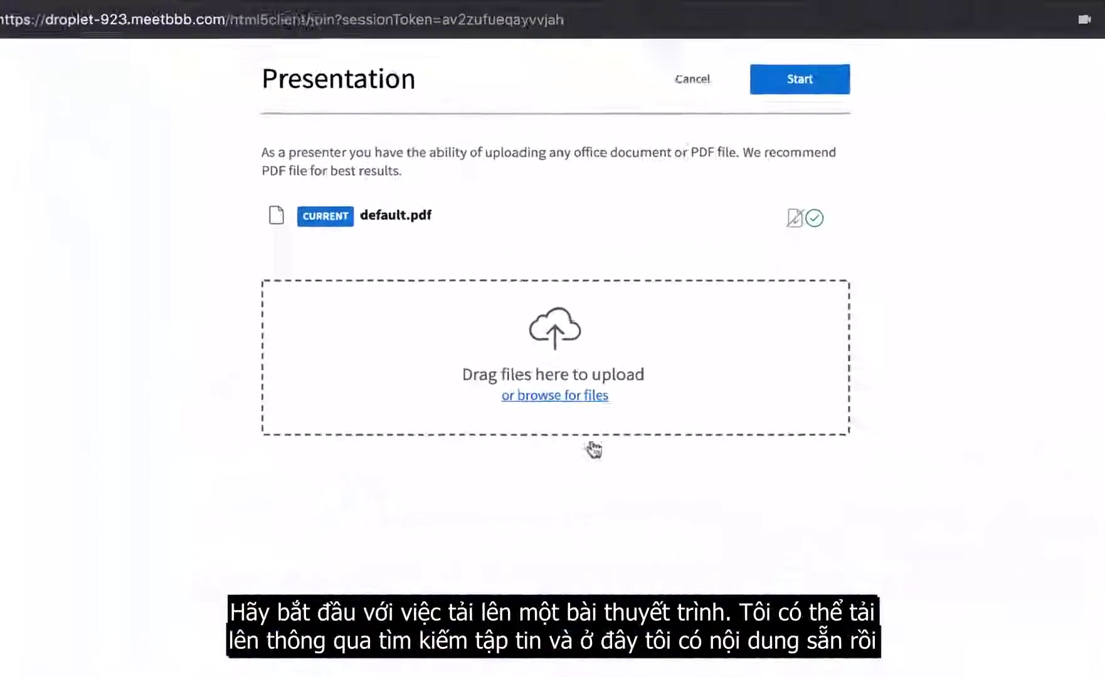
{"action": "left_click", "coordinate": [574, 449]}
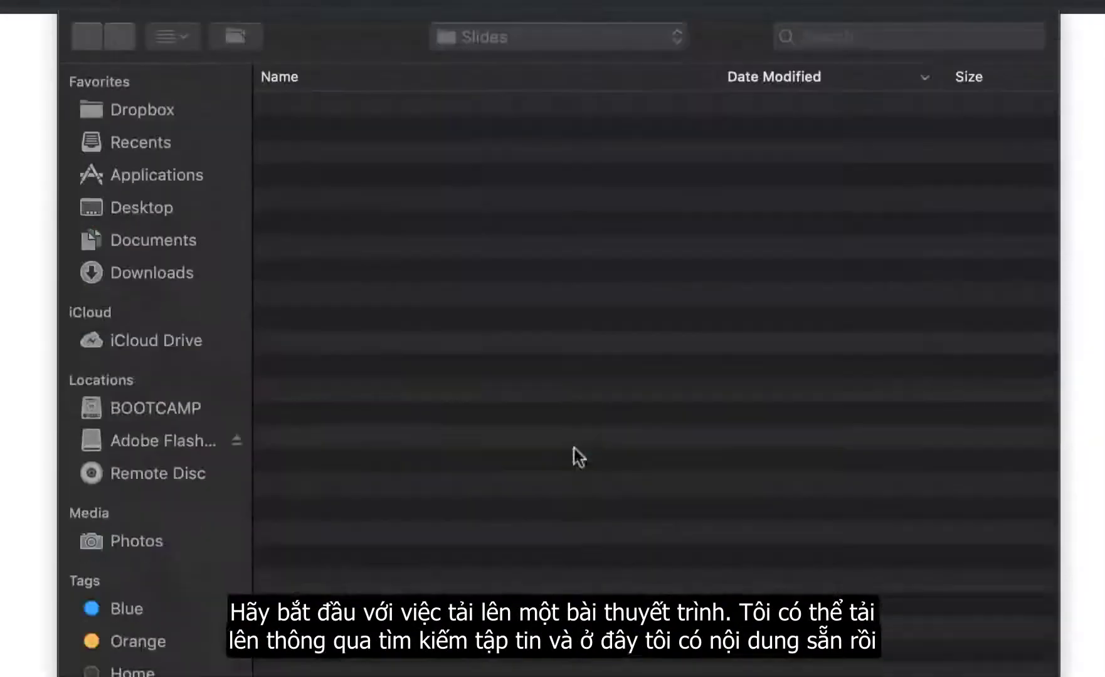
{"action": "double_click", "coordinate": [336, 106]}
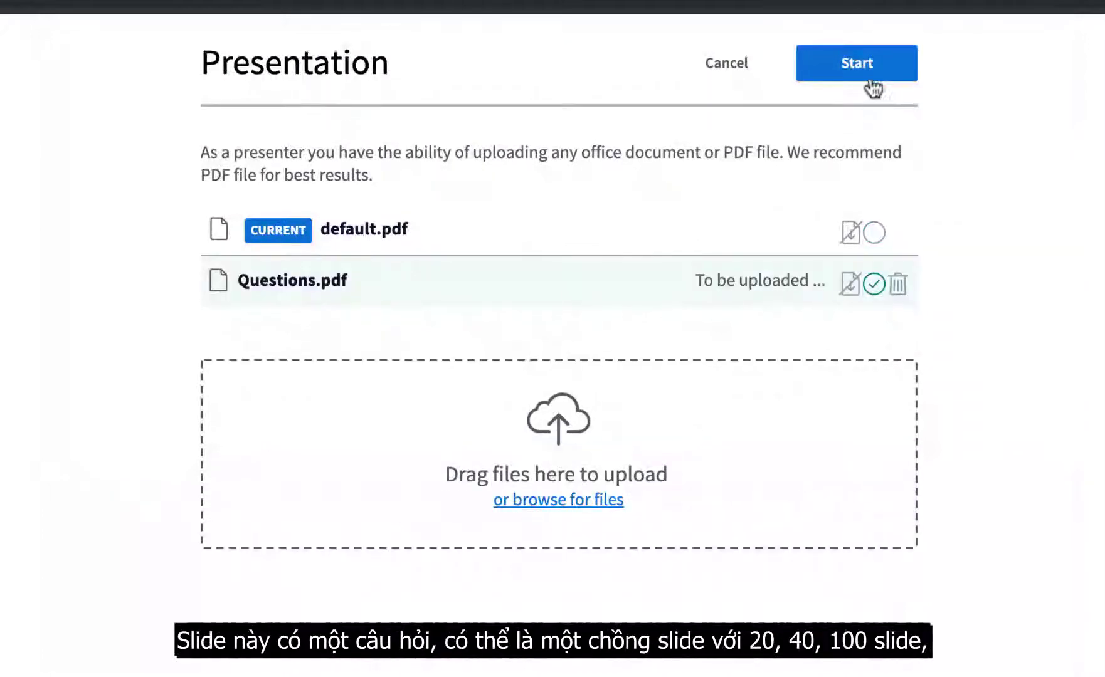
{"action": "left_click", "coordinate": [869, 78]}
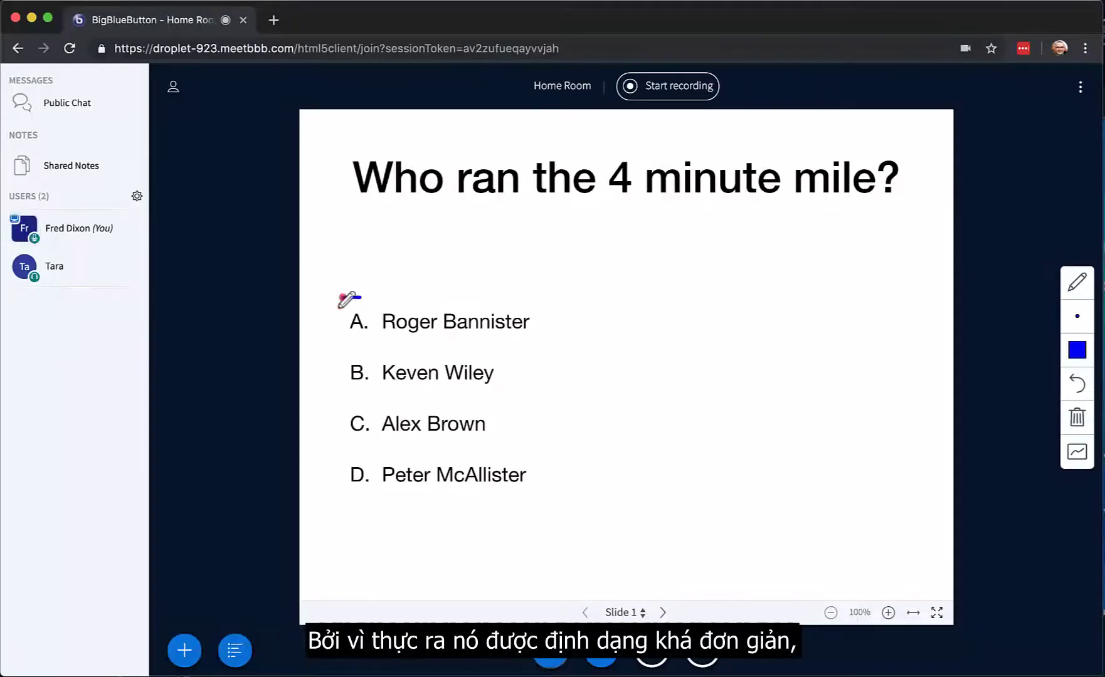
- Draw a blue bracket beside answers A to D on the question slide and start an A/B/C/D poll
{"action": "mouse_move", "coordinate": [339, 307]}
{"action": "left_mouse_down"}
{"action": "mouse_move", "coordinate": [326, 474]}
{"action": "mouse_move", "coordinate": [365, 496]}
{"action": "left_mouse_up"}
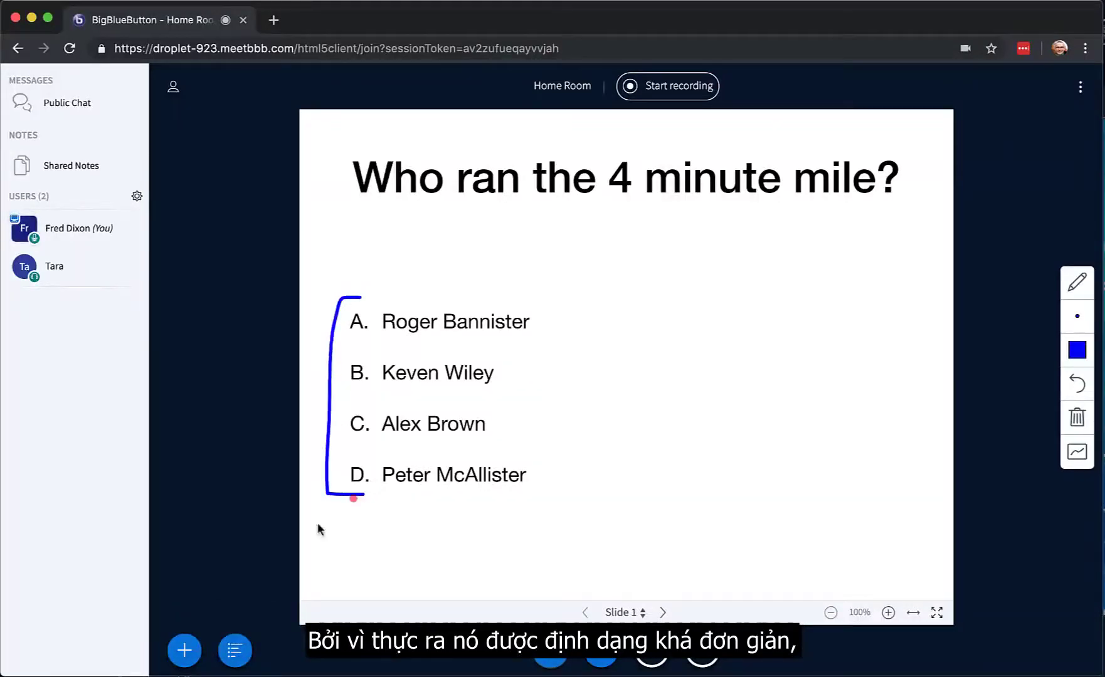
{"action": "left_click", "coordinate": [234, 651]}
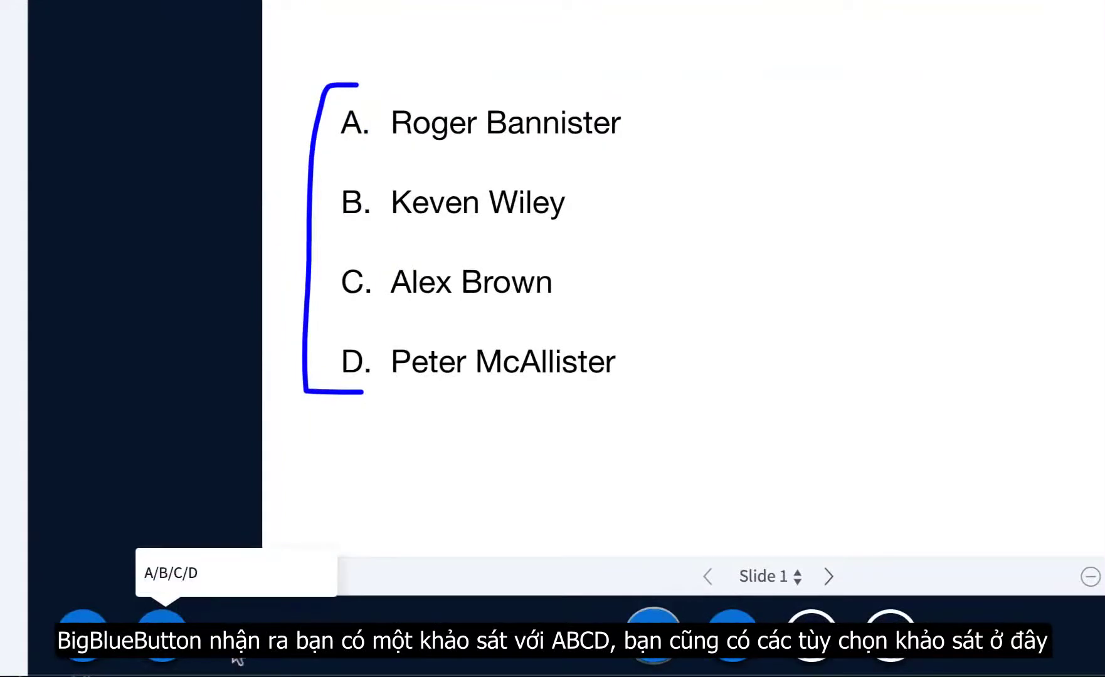
{"action": "left_click", "coordinate": [80, 636]}
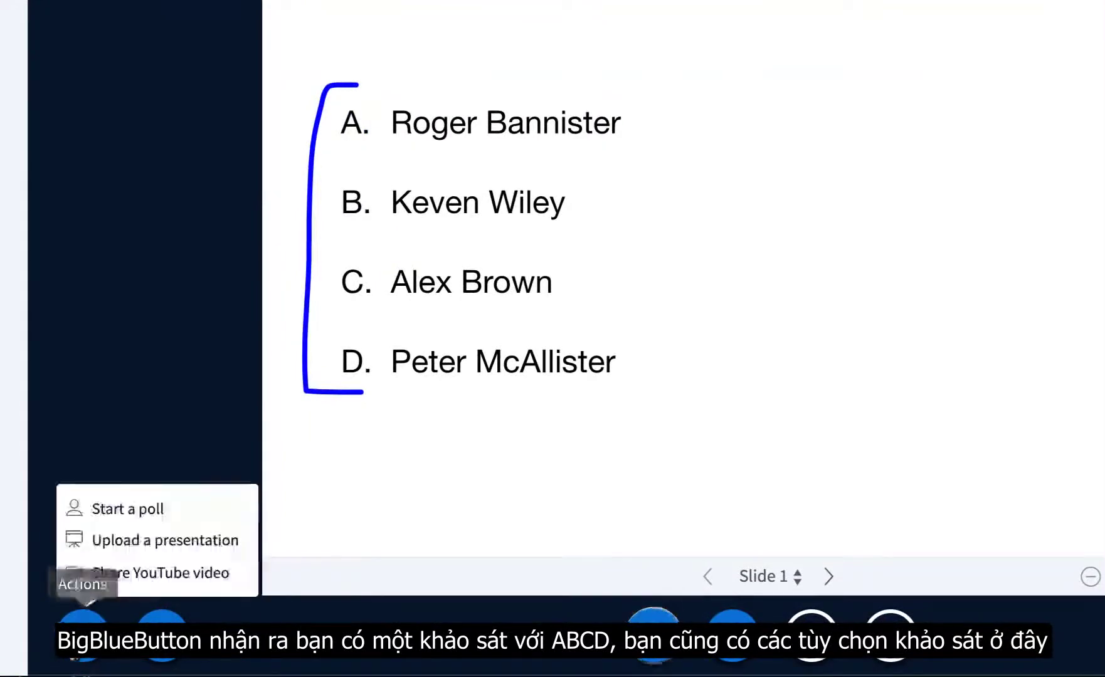
{"action": "left_click", "coordinate": [110, 522]}
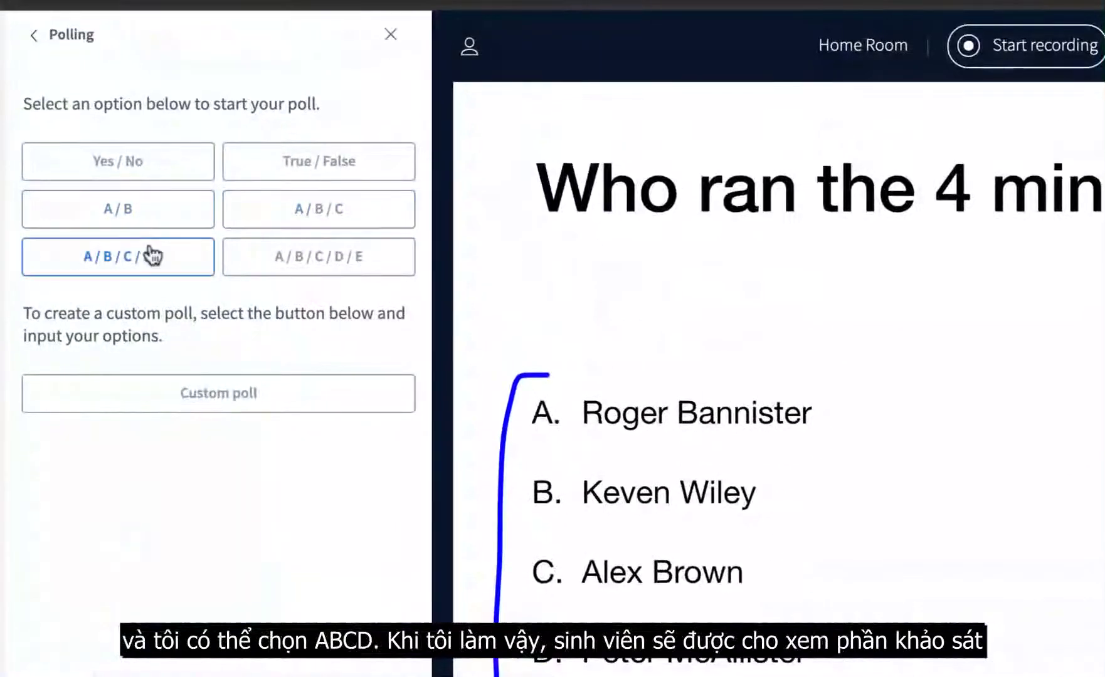
{"action": "left_click", "coordinate": [178, 261]}
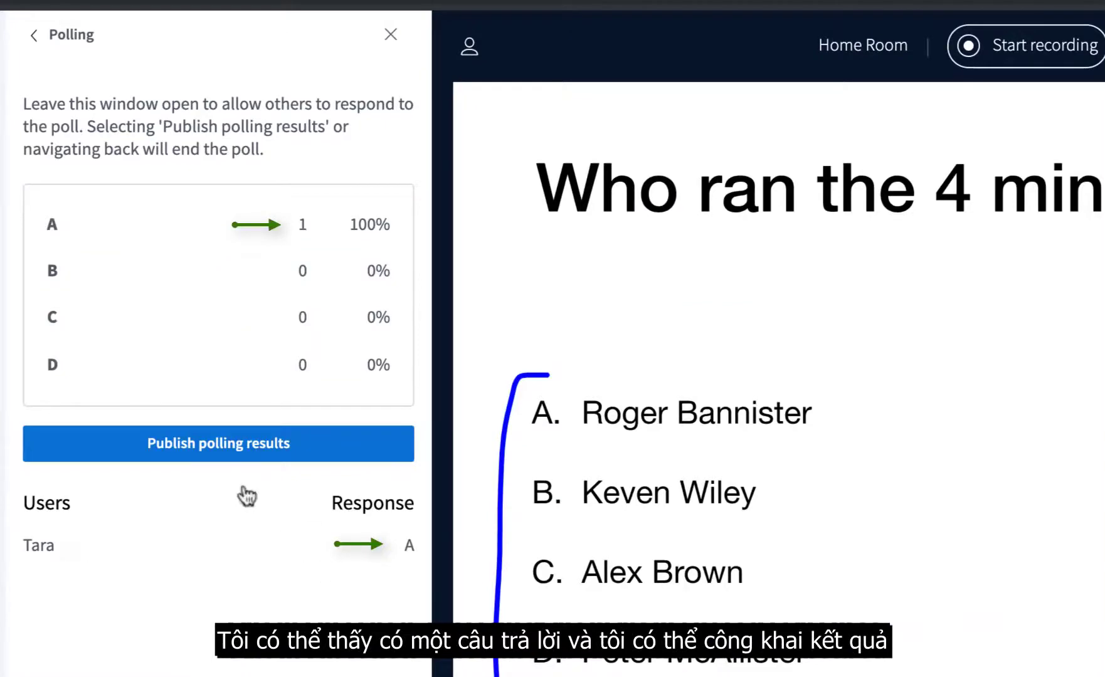
- Publish the poll results and close polling, clearing the results and the bracket from the slide
{"action": "left_click", "coordinate": [192, 453]}
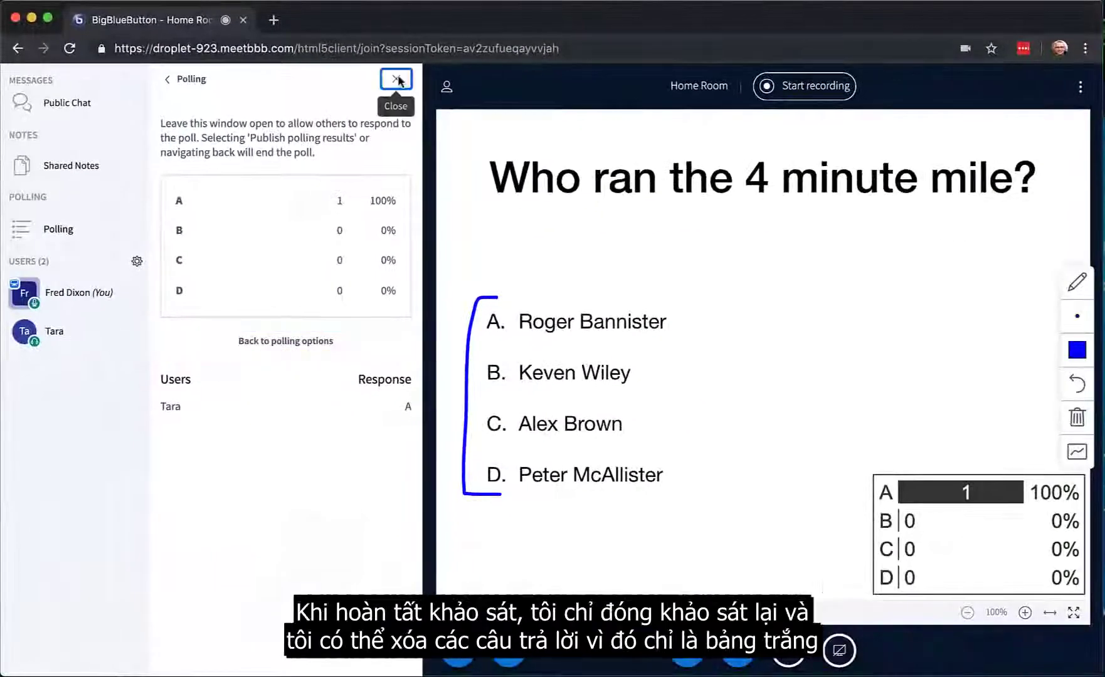
{"action": "left_click", "coordinate": [397, 79]}
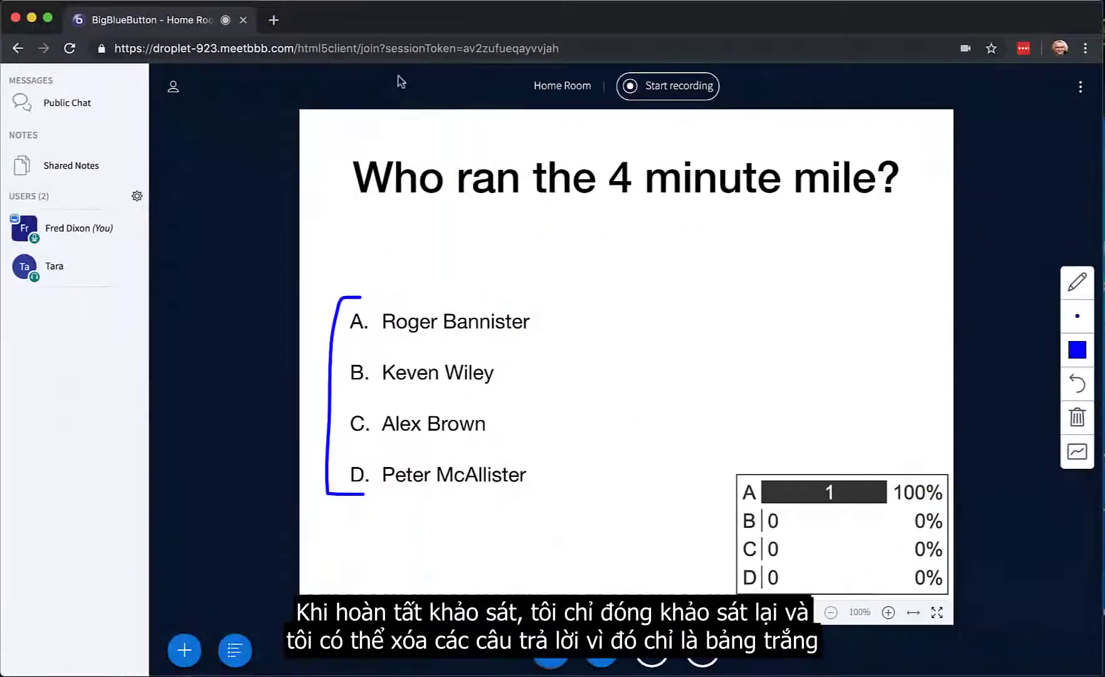
{"action": "left_click", "coordinate": [1079, 417]}
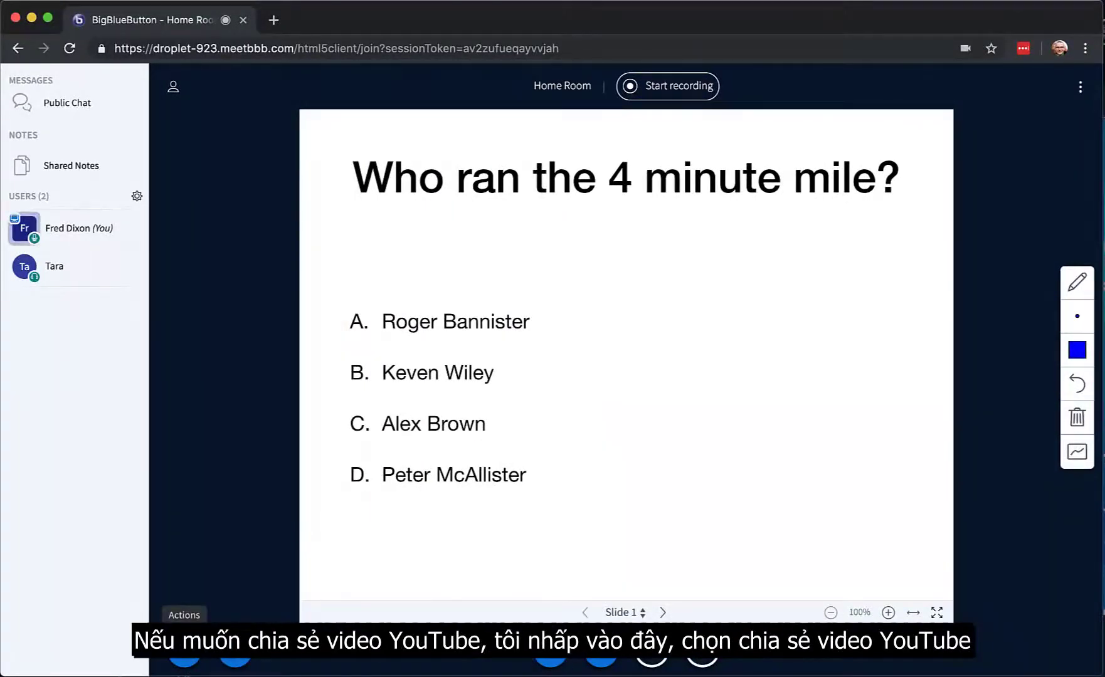
{"action": "left_click", "coordinate": [184, 656]}
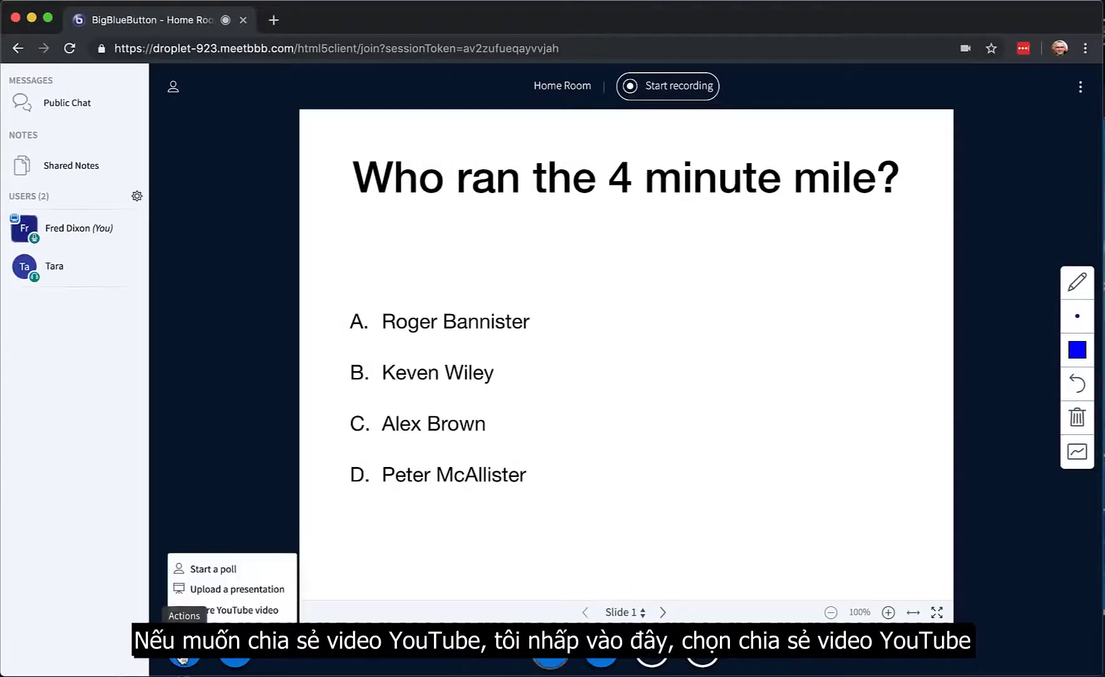
{"action": "left_click", "coordinate": [236, 610]}
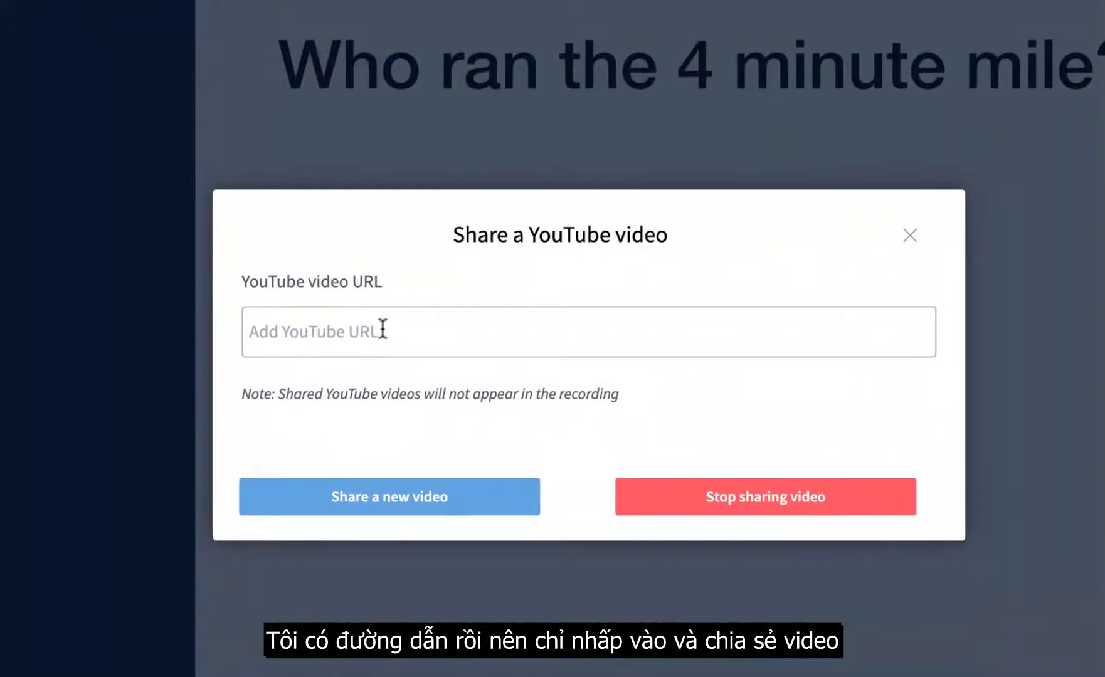
{"action": "left_click", "coordinate": [383, 328]}
{"action": "type", "text": "https://www.youtube.com/watch?v=d5v5Uar79Yc"}
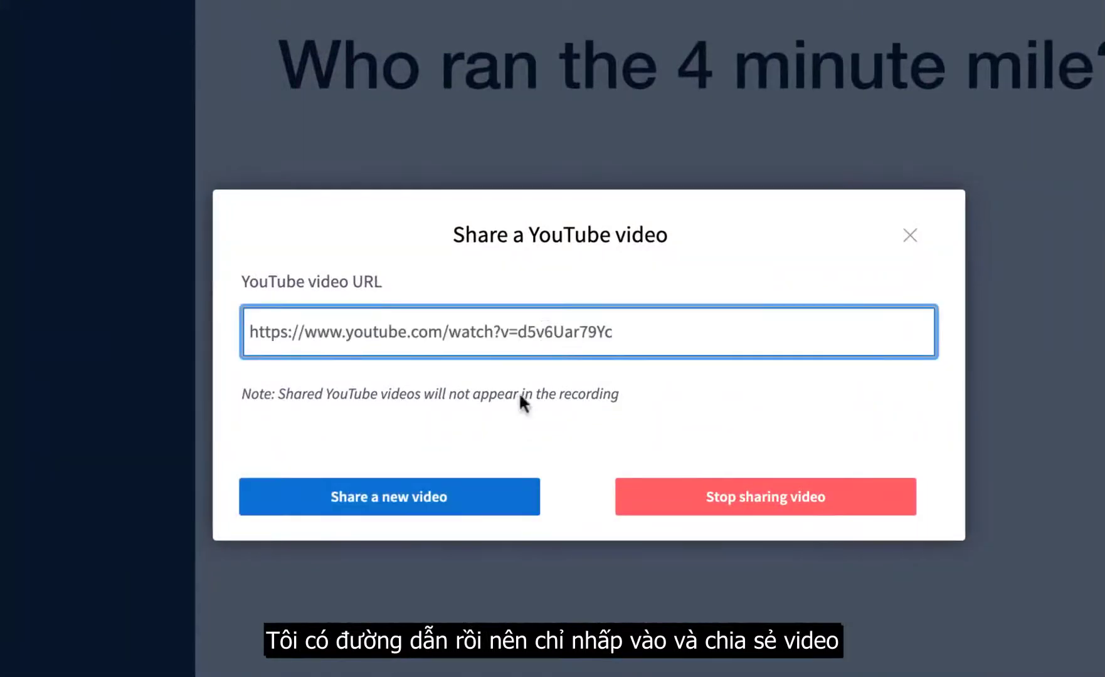
{"action": "left_click", "coordinate": [404, 493]}
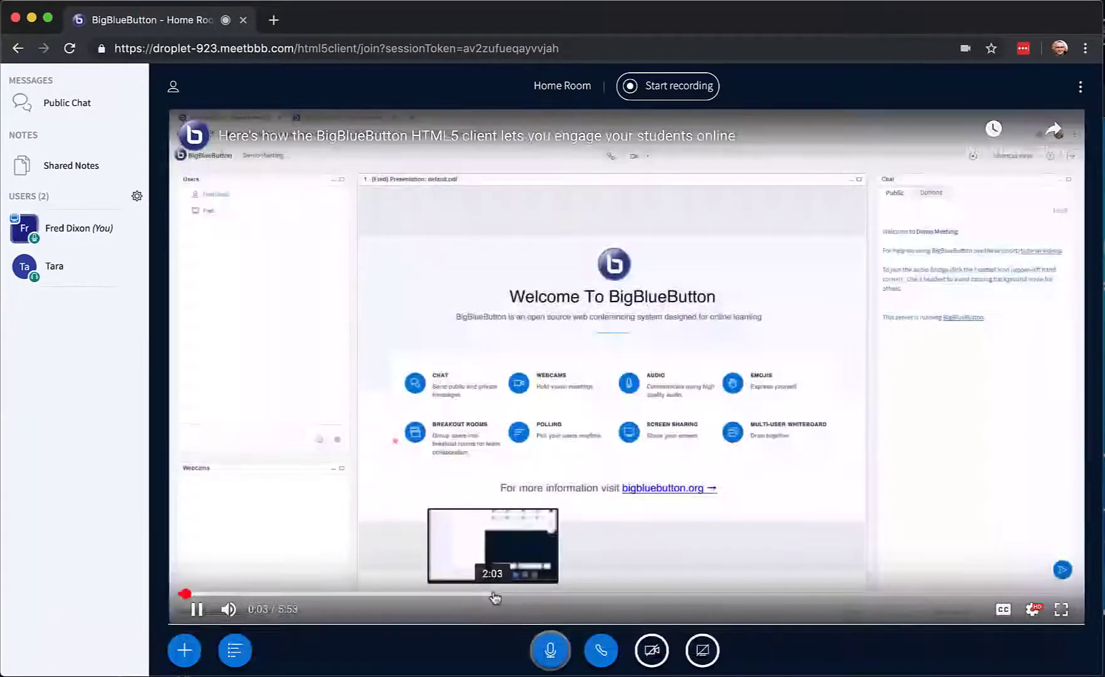
- Skip the shared video to about 2:03, pause it, and stop sharing it to return to the presentation
{"action": "left_click", "coordinate": [494, 594]}
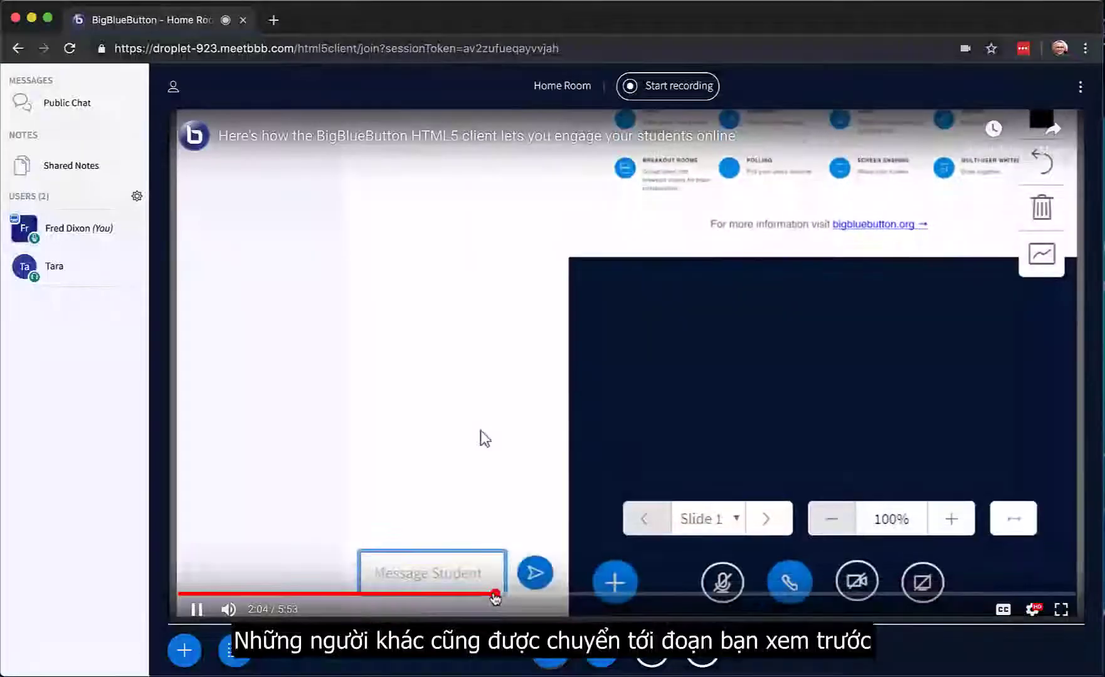
{"action": "left_click", "coordinate": [196, 609]}
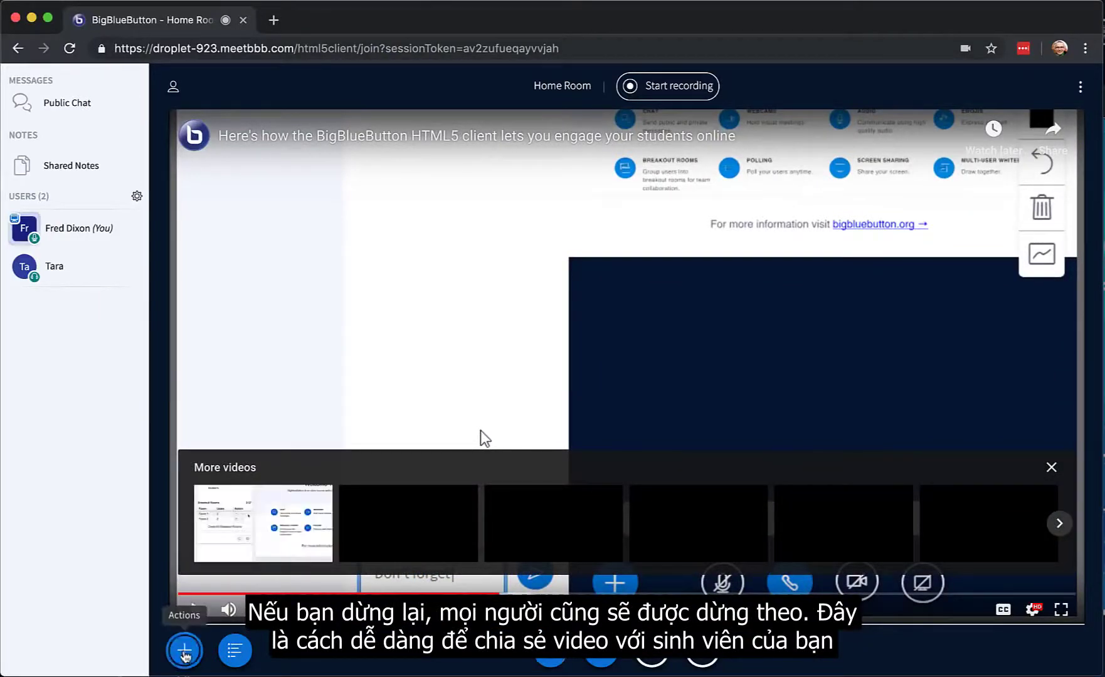
{"action": "left_click", "coordinate": [185, 650]}
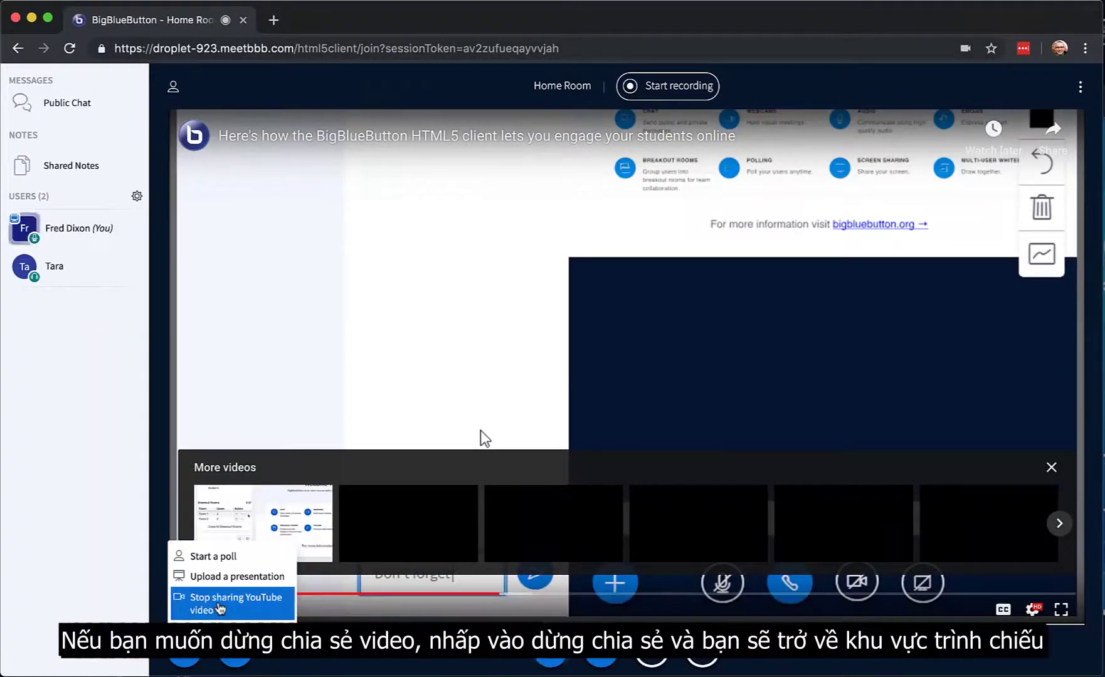
{"action": "left_click", "coordinate": [219, 606]}
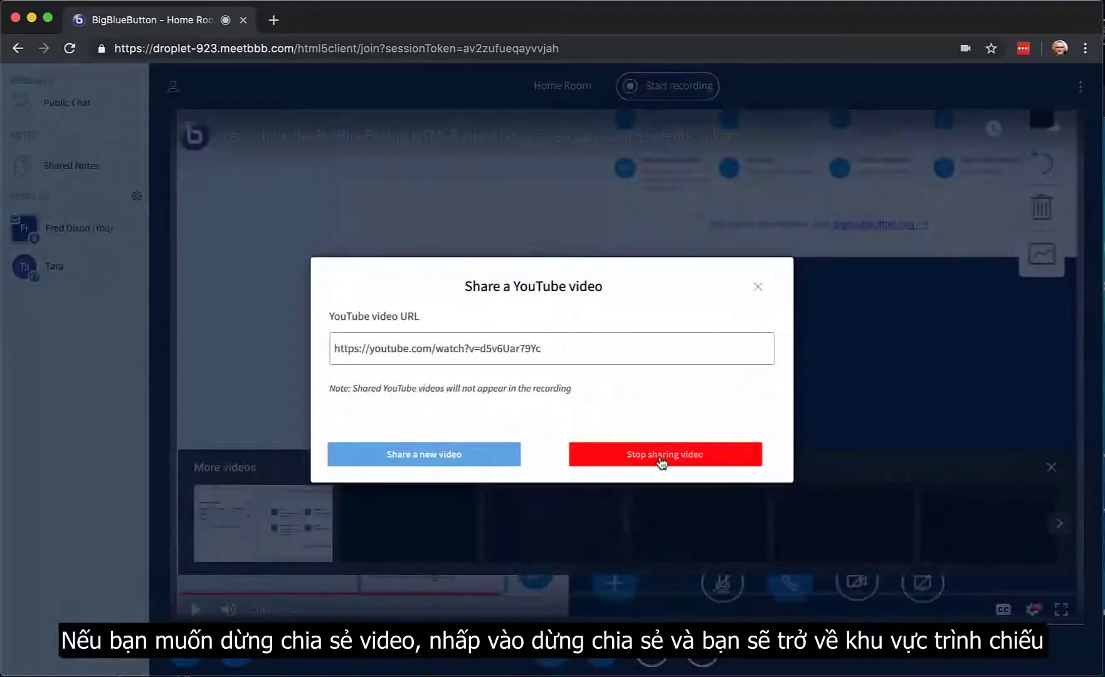
{"action": "left_click", "coordinate": [662, 461]}
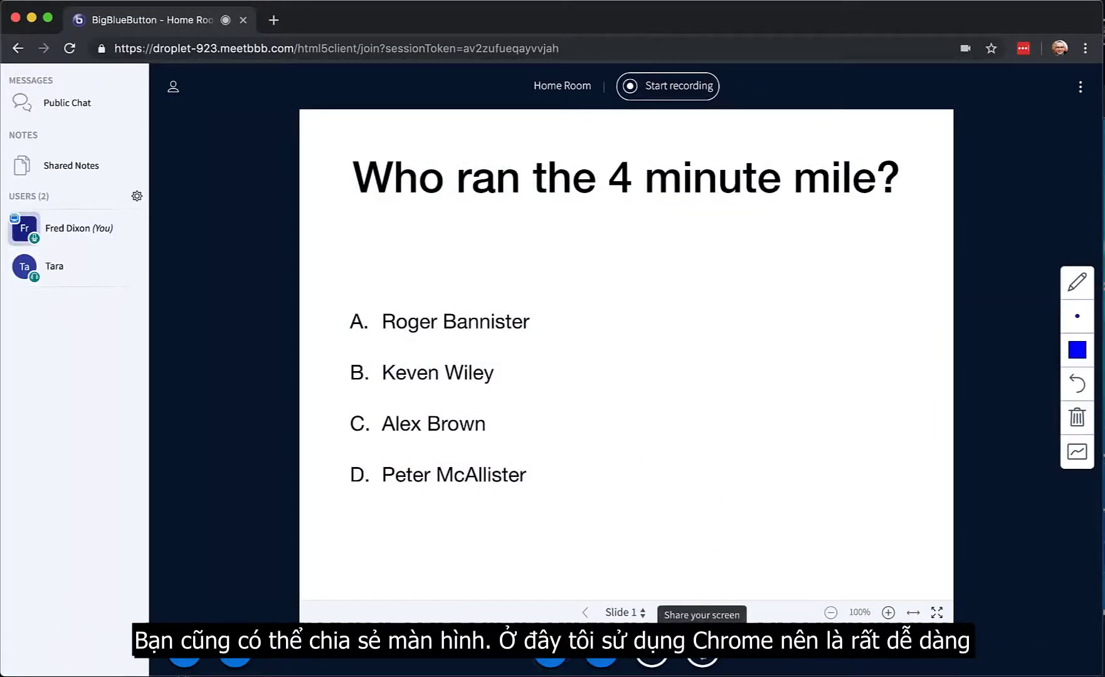
- Share the entire screen with the session, show the Untitled 2 sample document in the word processor, and return to the meeting in the browser
{"action": "left_click", "coordinate": [702, 655]}
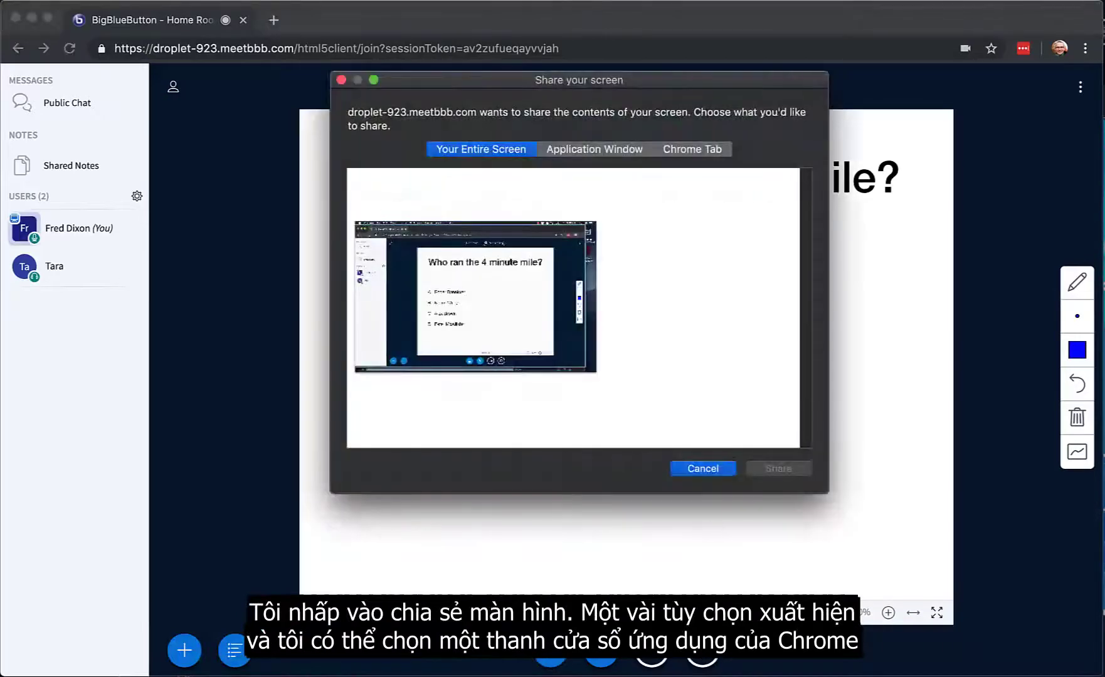
{"action": "left_click", "coordinate": [584, 153]}
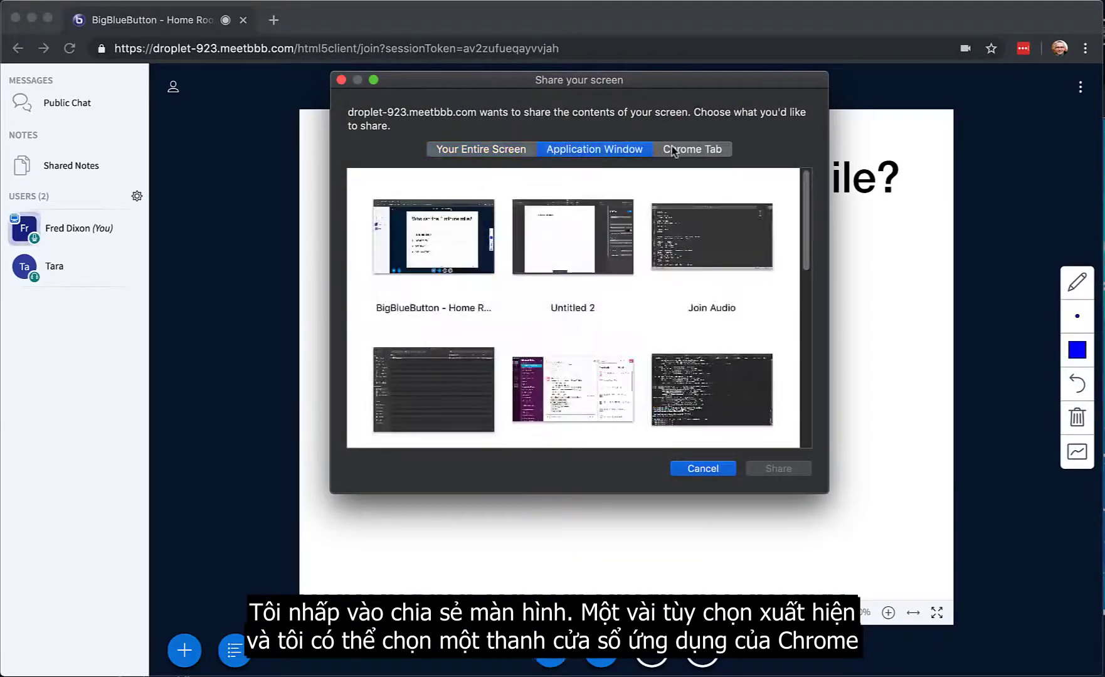
{"action": "left_click", "coordinate": [677, 149]}
{"action": "left_click", "coordinate": [496, 151]}
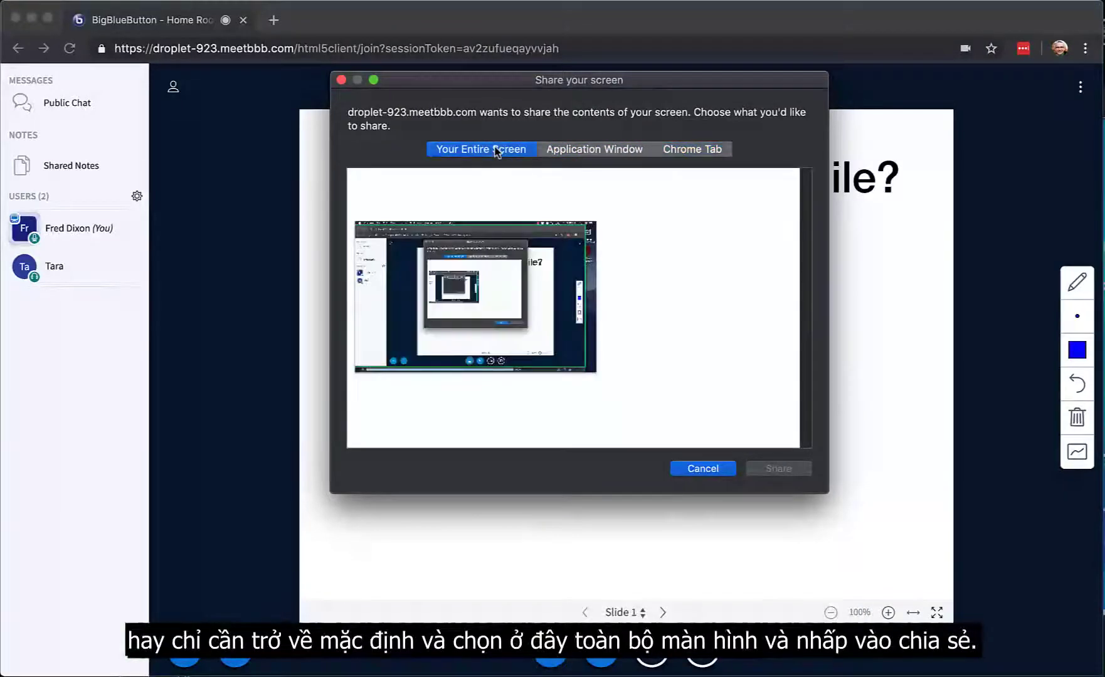
{"action": "left_click", "coordinate": [476, 312]}
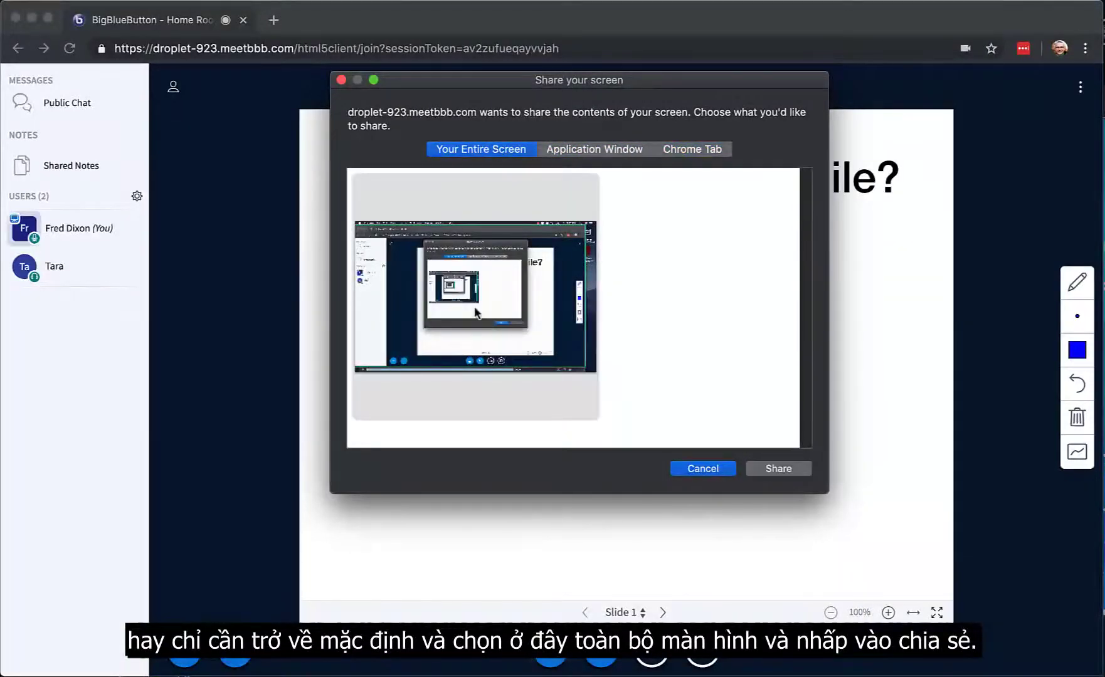
{"action": "left_click", "coordinate": [772, 474]}
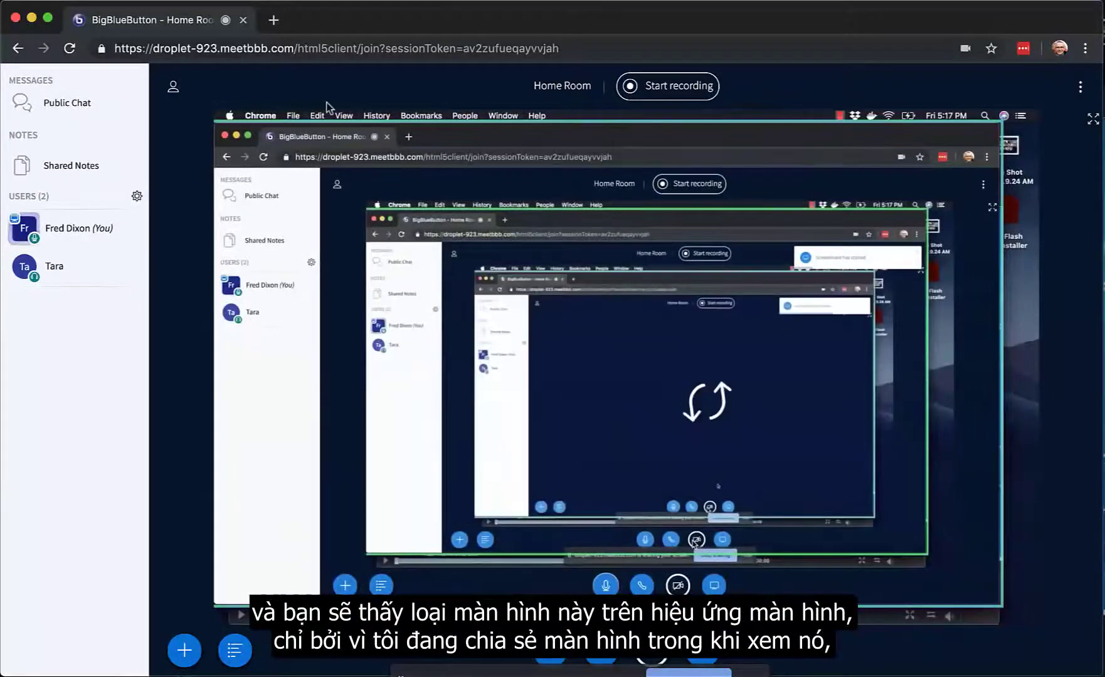
{"action": "key", "text": "super+Tab"}
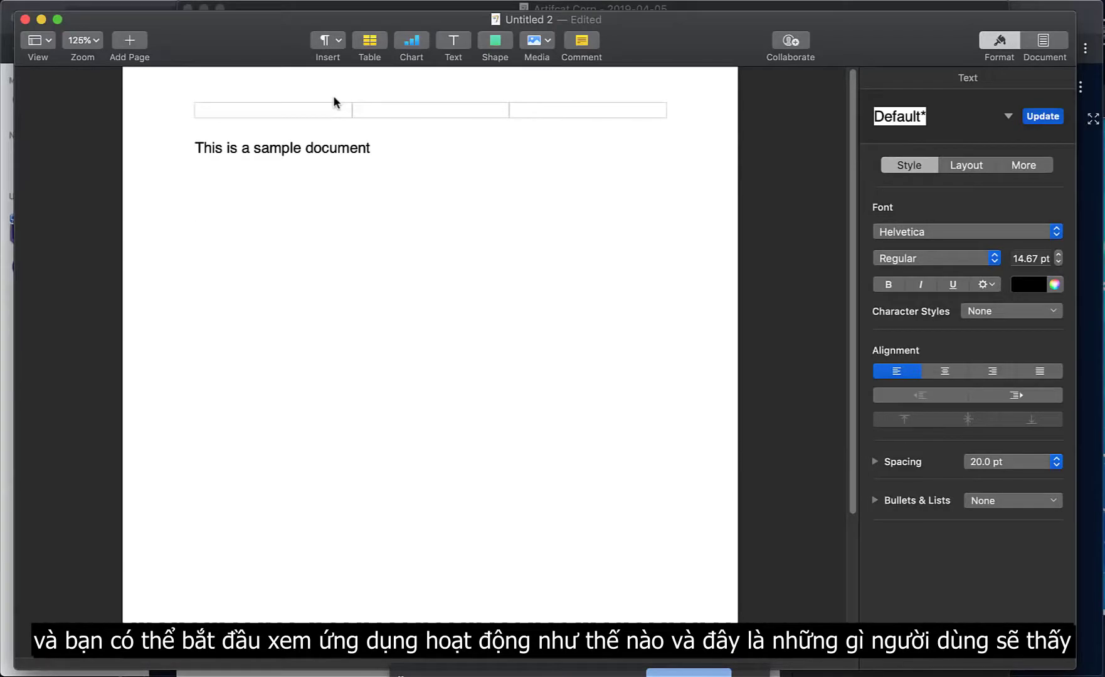
{"action": "key", "text": "super+Tab"}
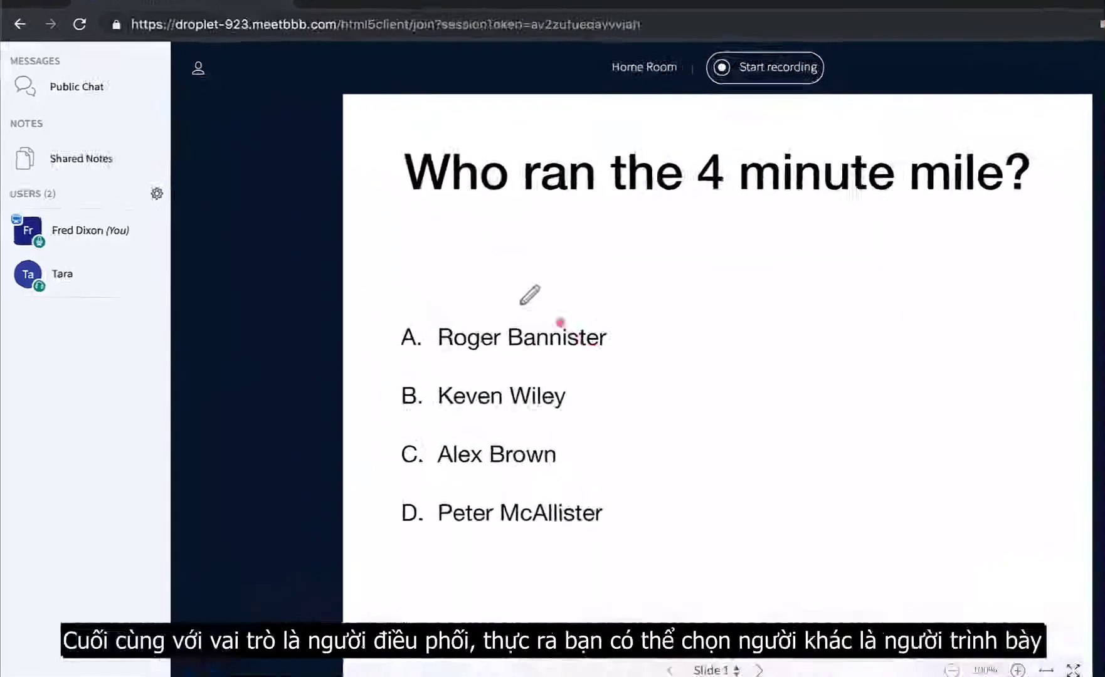
- Make the other participant the presenter and review the remaining management options for that user
{"action": "left_click", "coordinate": [93, 274]}
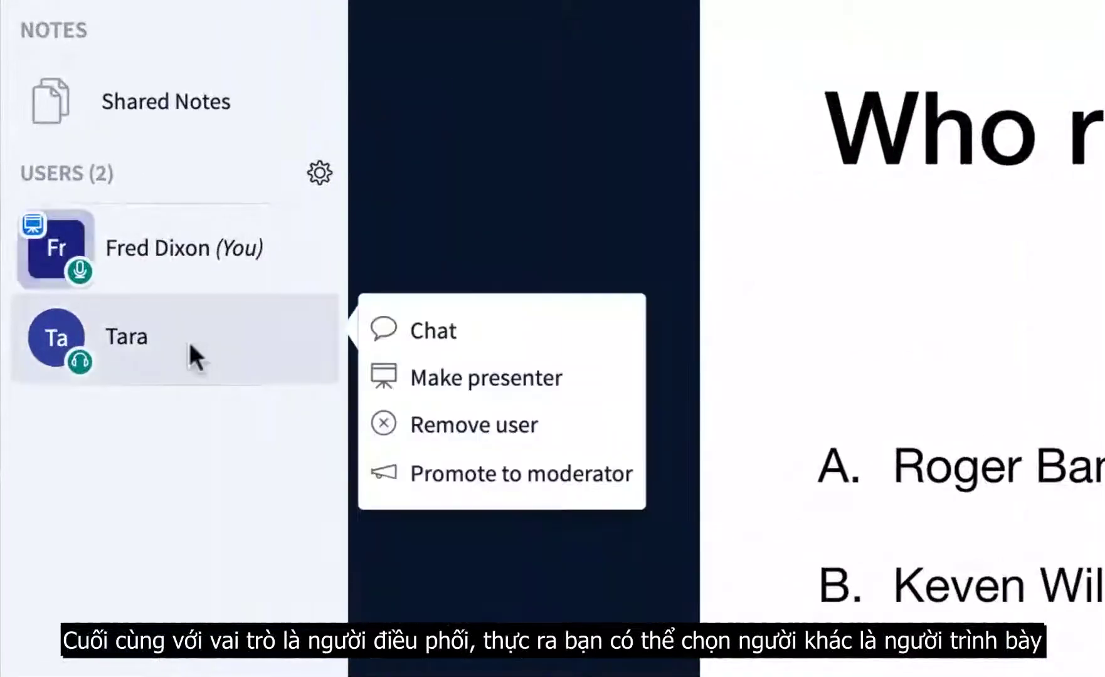
{"action": "left_click", "coordinate": [498, 390]}
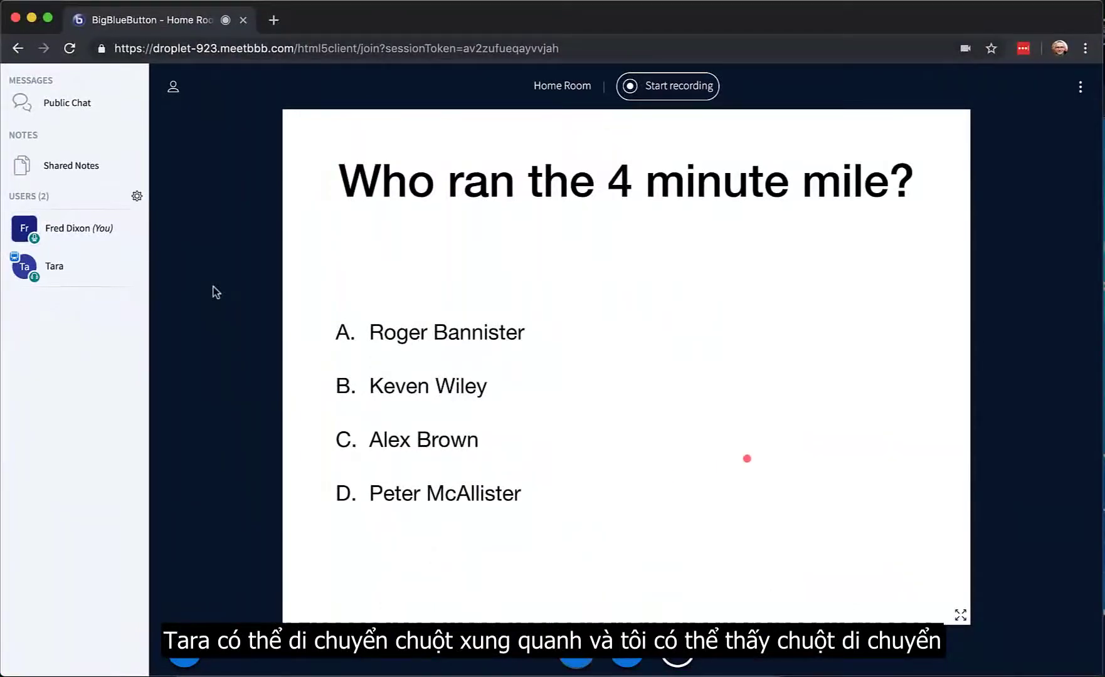
{"action": "left_click", "coordinate": [74, 265]}
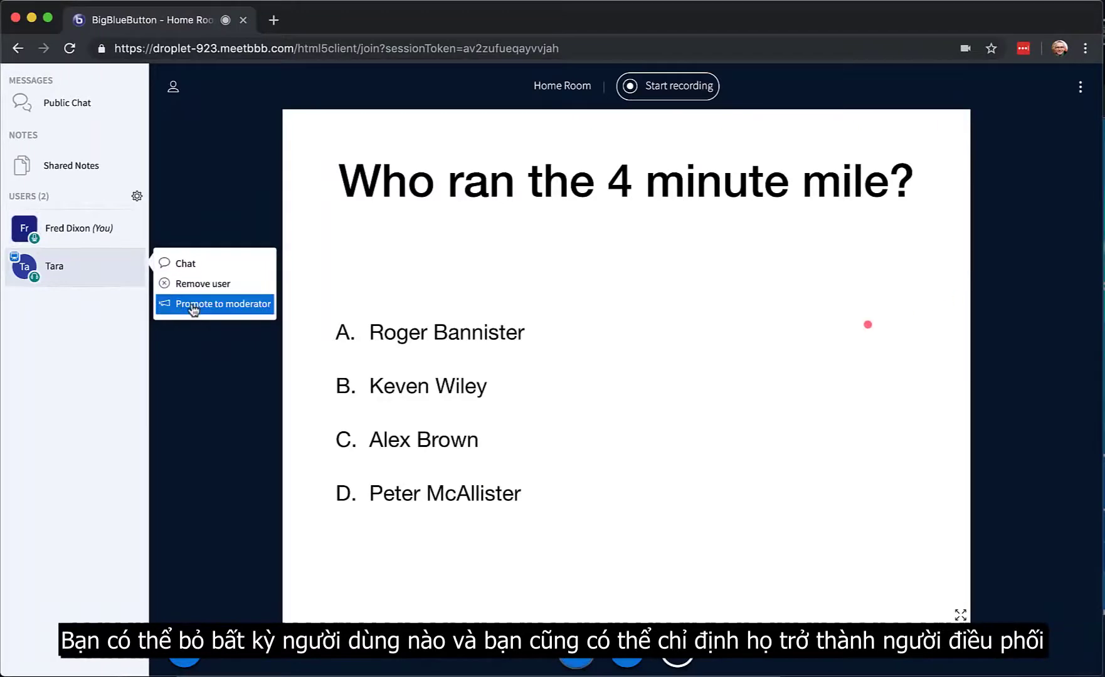
{"action": "left_click", "coordinate": [95, 358]}
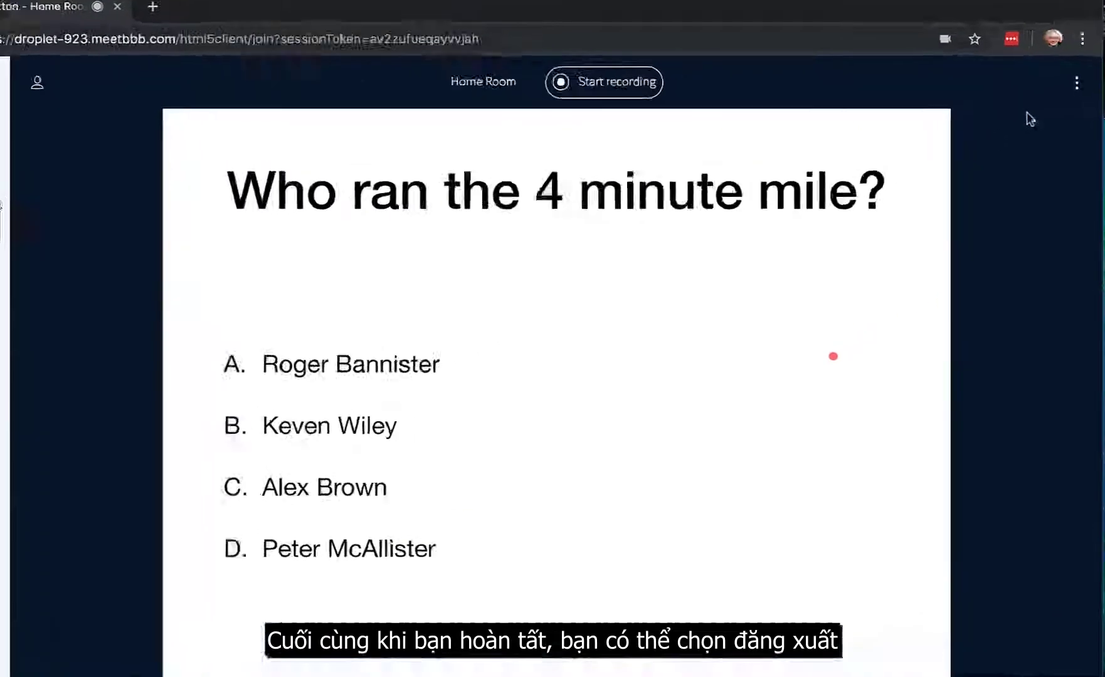
- End the meeting for all participants and confirm ending the session
{"action": "left_click", "coordinate": [1077, 83]}
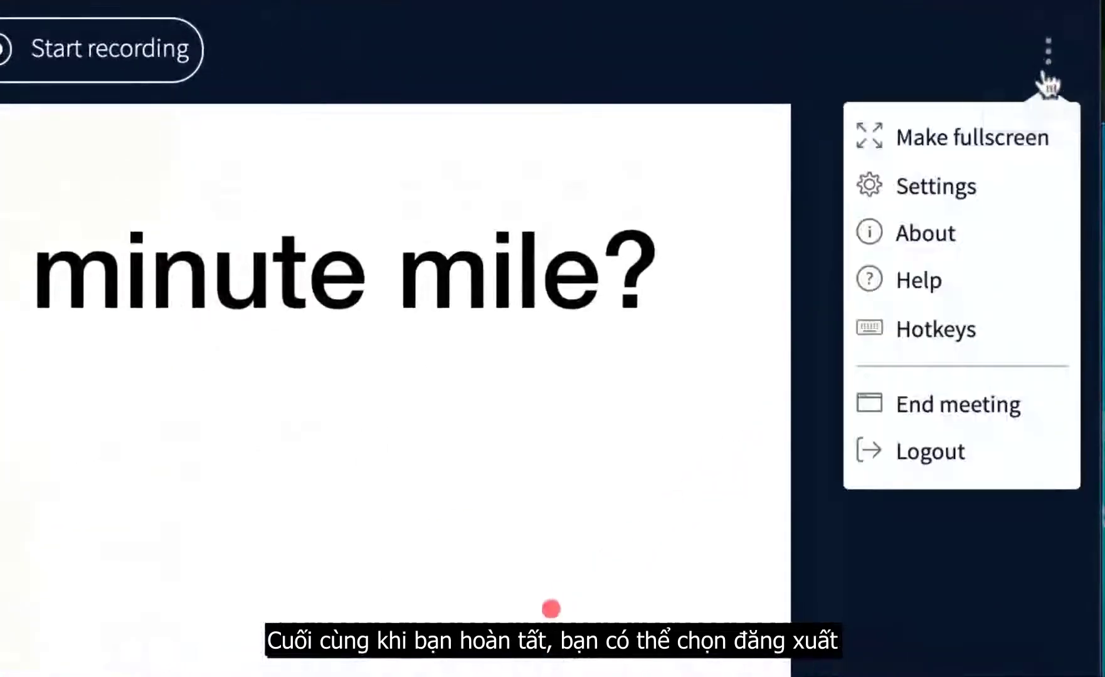
{"action": "left_click", "coordinate": [966, 406]}
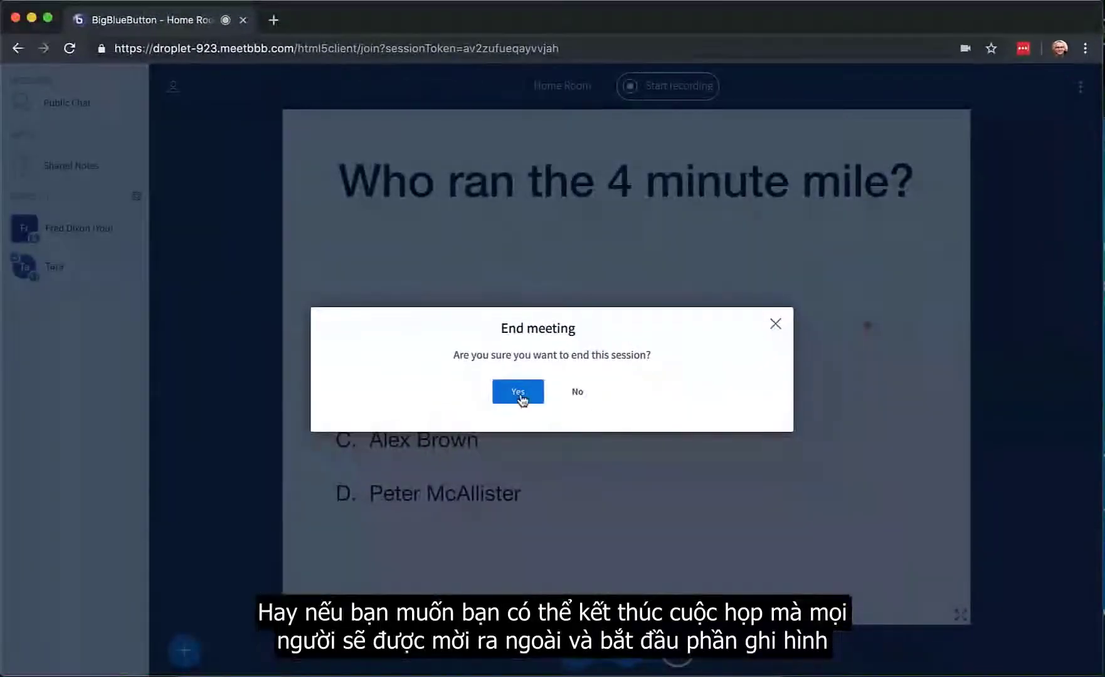
{"action": "left_click", "coordinate": [521, 394]}
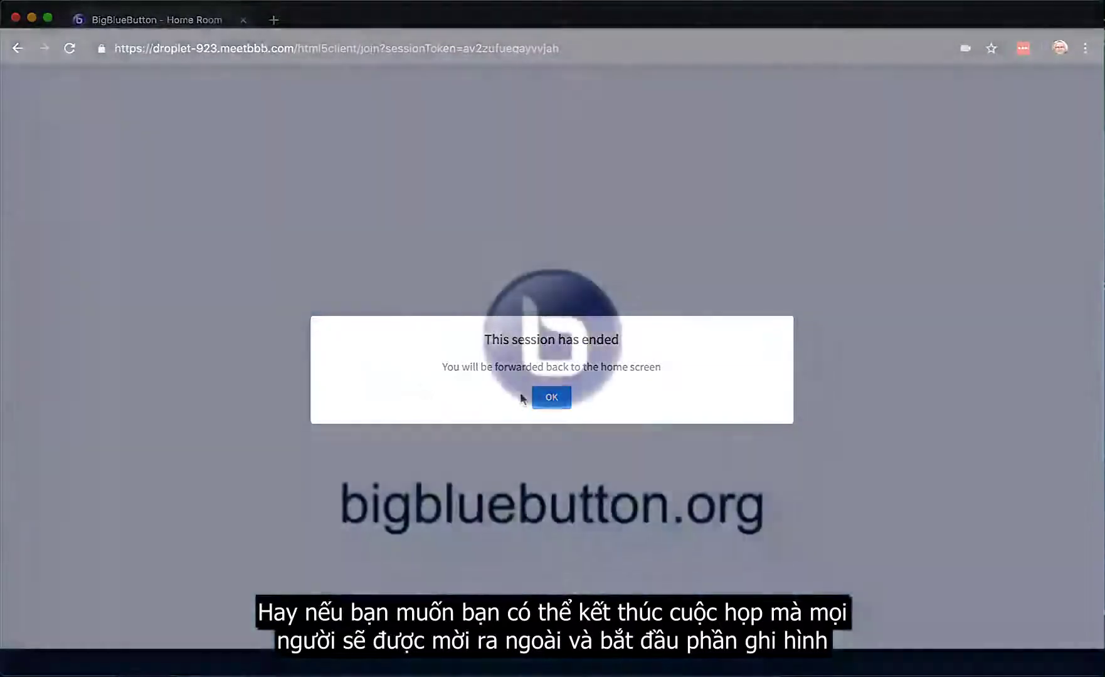